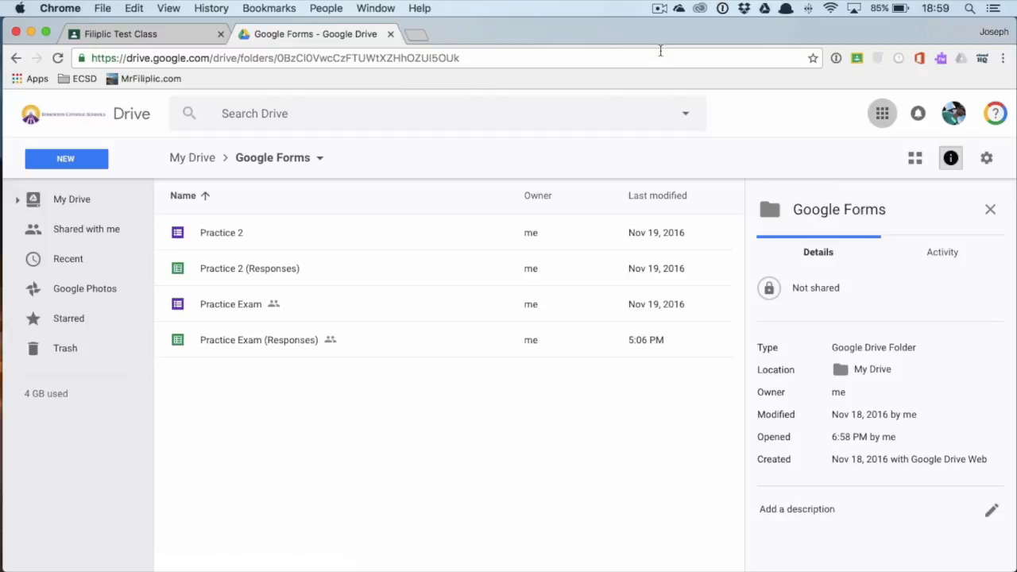
# Step: Go to Google Forms from Drive, dismiss the templates notice and create a new blank form
pyautogui.click(880, 117)
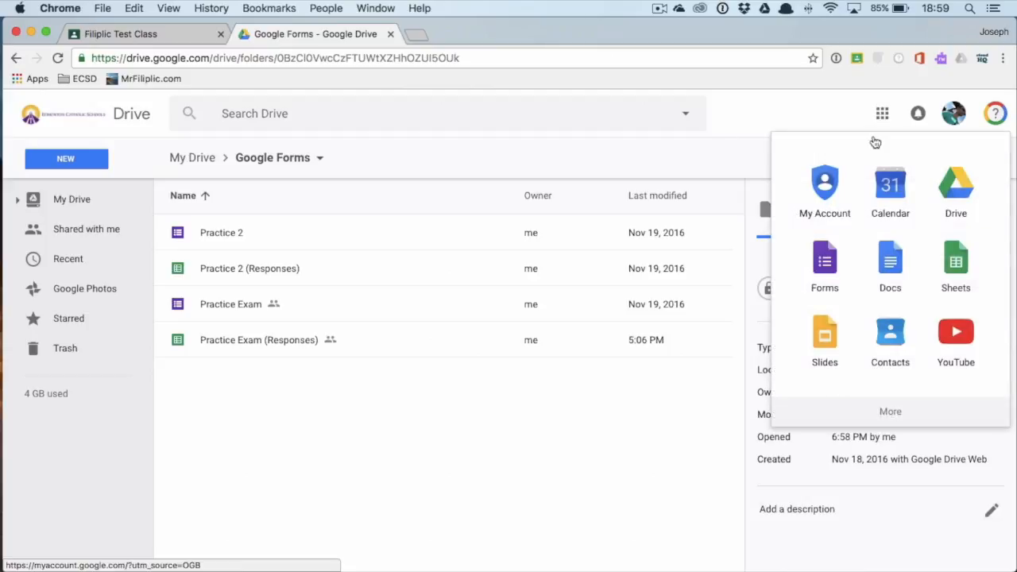
pyautogui.click(827, 263)
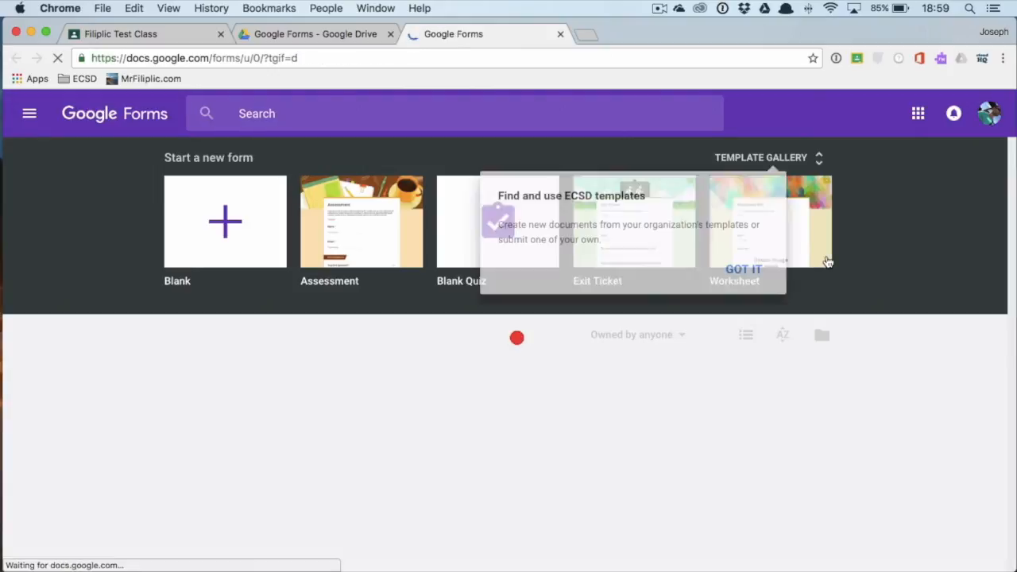
pyautogui.click(744, 270)
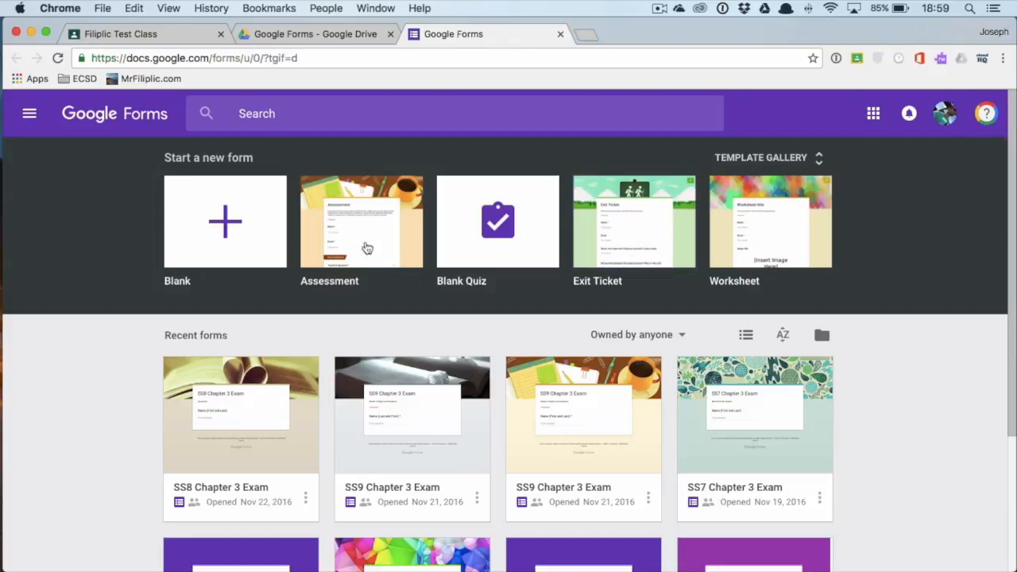
pyautogui.click(236, 235)
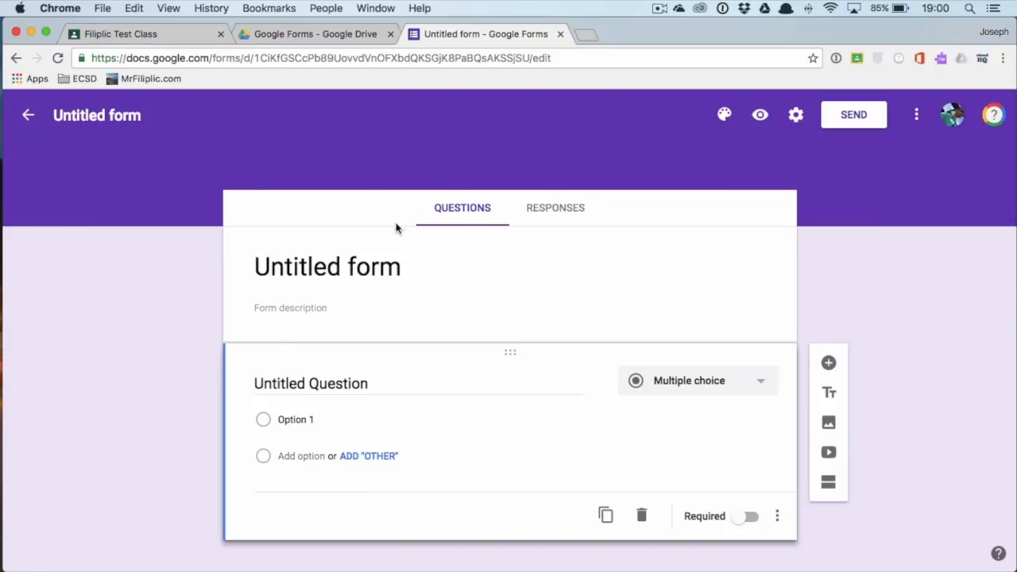
# Step: Title the form "Practice Test" and give the form file the same name
pyautogui.click(342, 266)
pyautogui.write('P')
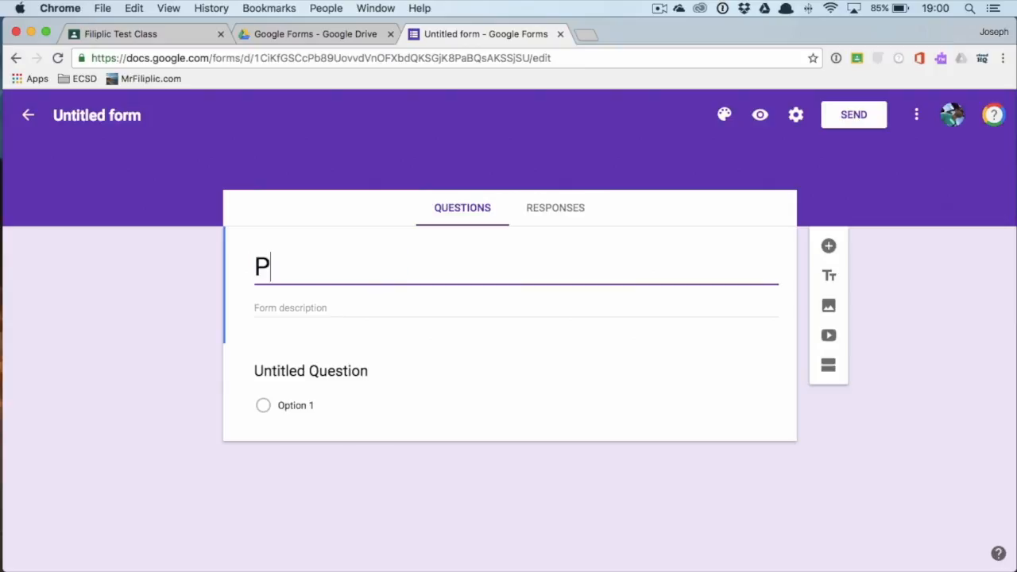
pyautogui.write('ractice Test')
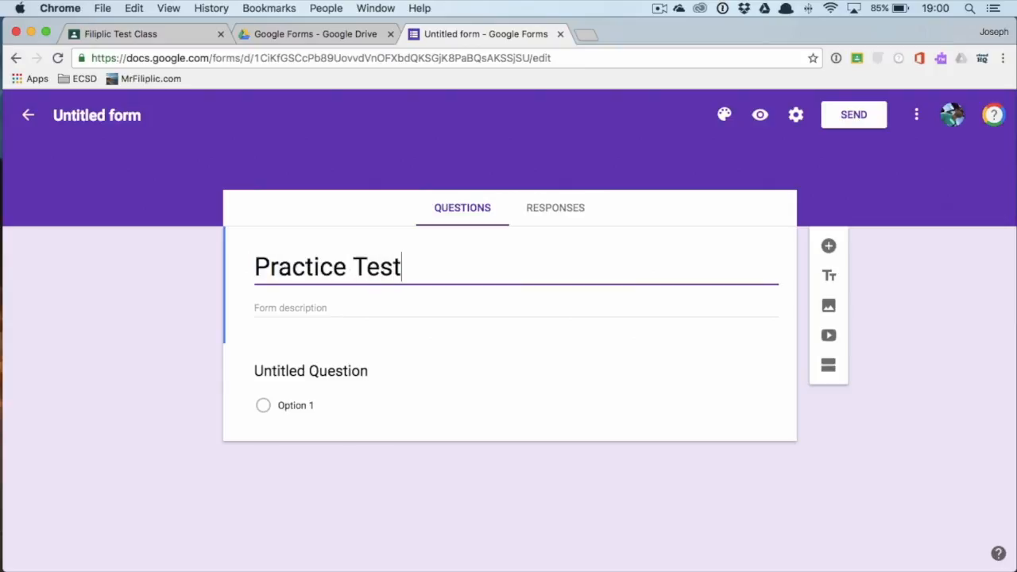
pyautogui.click(115, 139)
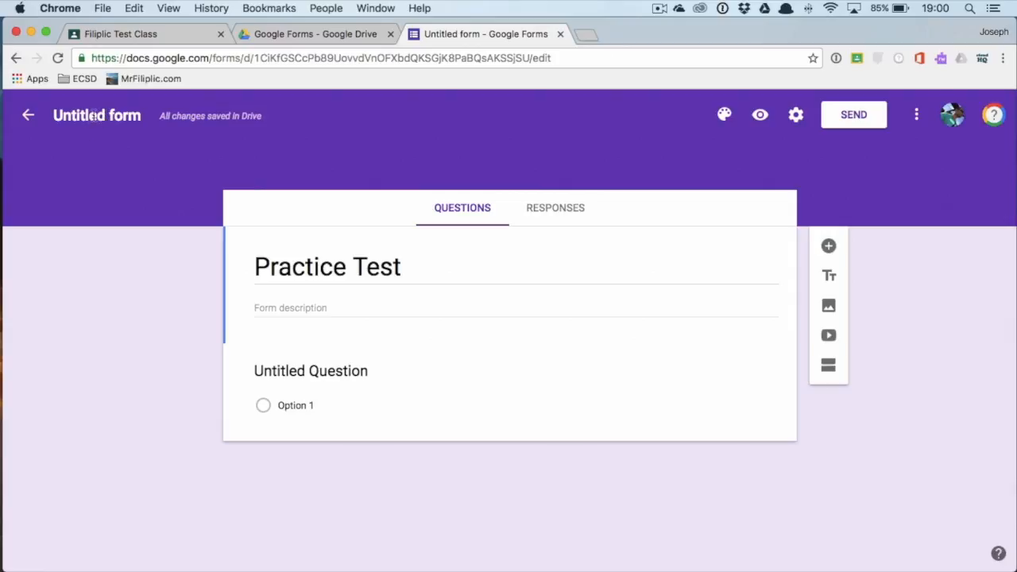
pyautogui.click(92, 116)
pyautogui.click(176, 143)
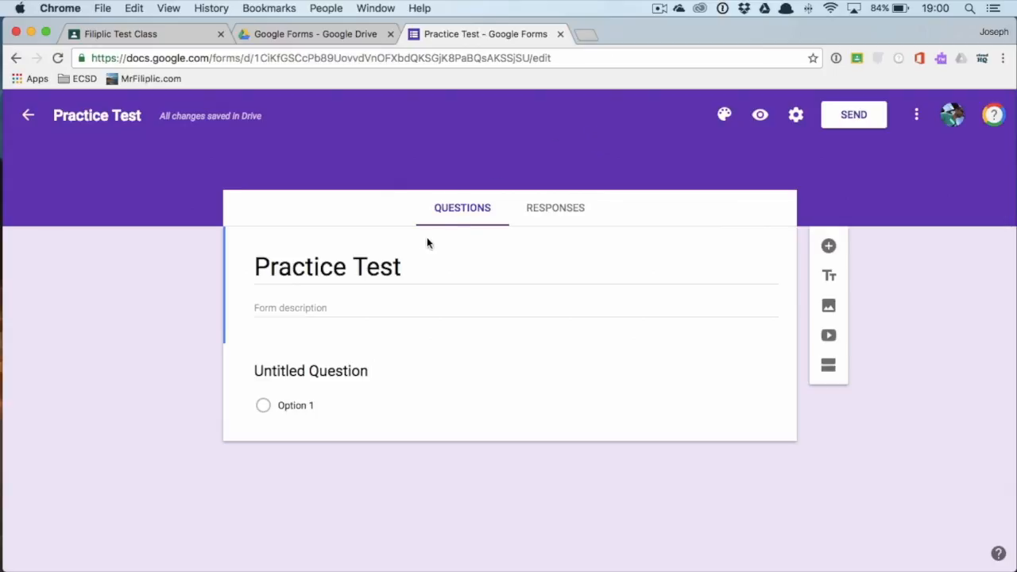
# Step: Look at the form's responses view and return to its questions
pyautogui.click(541, 212)
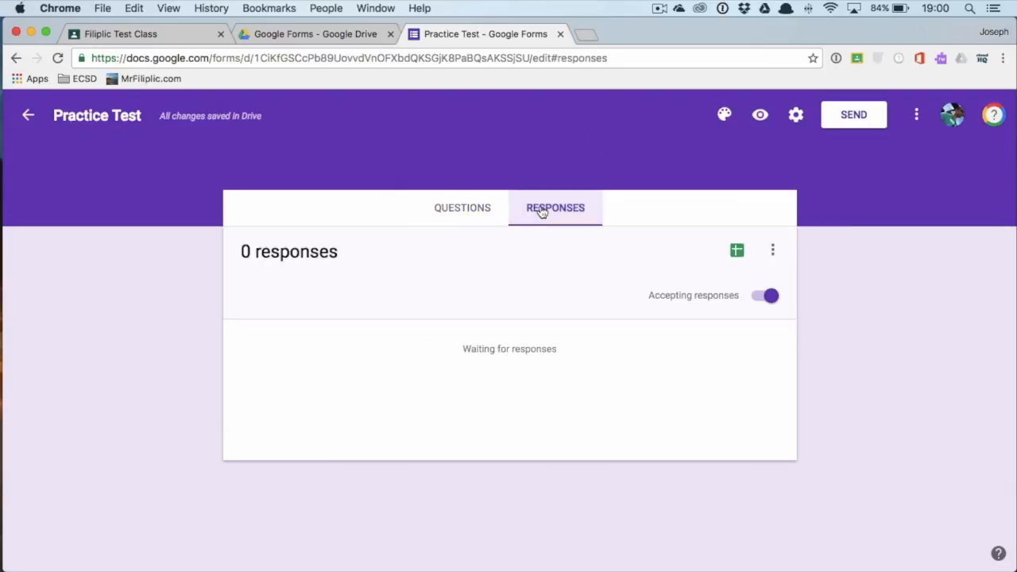
pyautogui.click(476, 214)
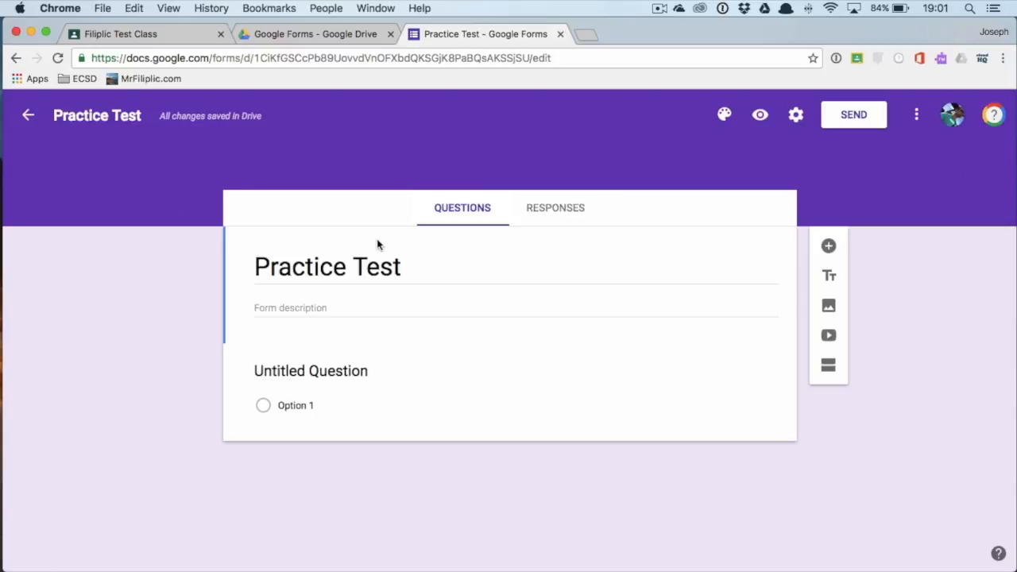
# Step: In the form's presentation settings, enable the progress bar and shuffled question order
pyautogui.click(798, 117)
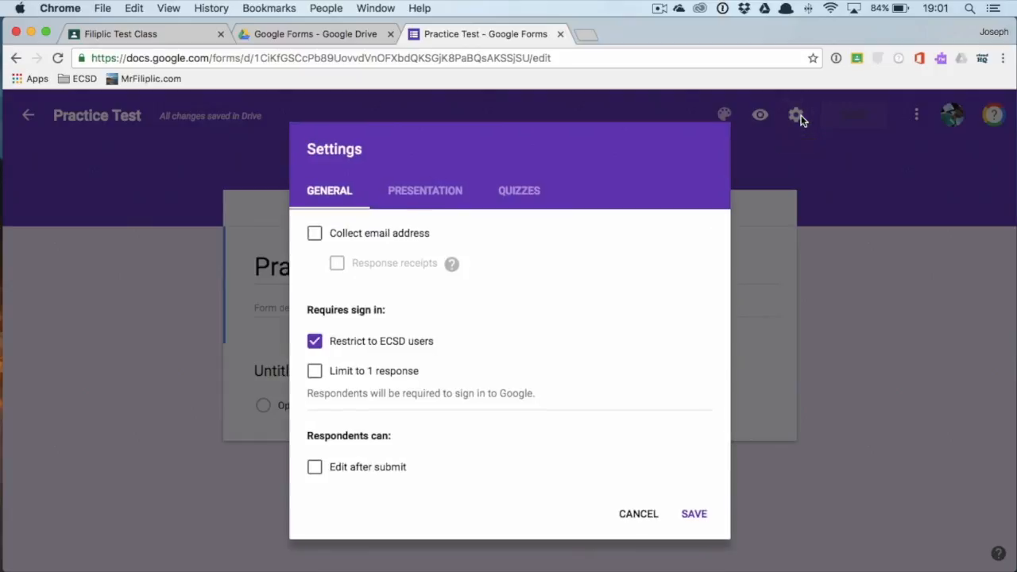
pyautogui.click(410, 200)
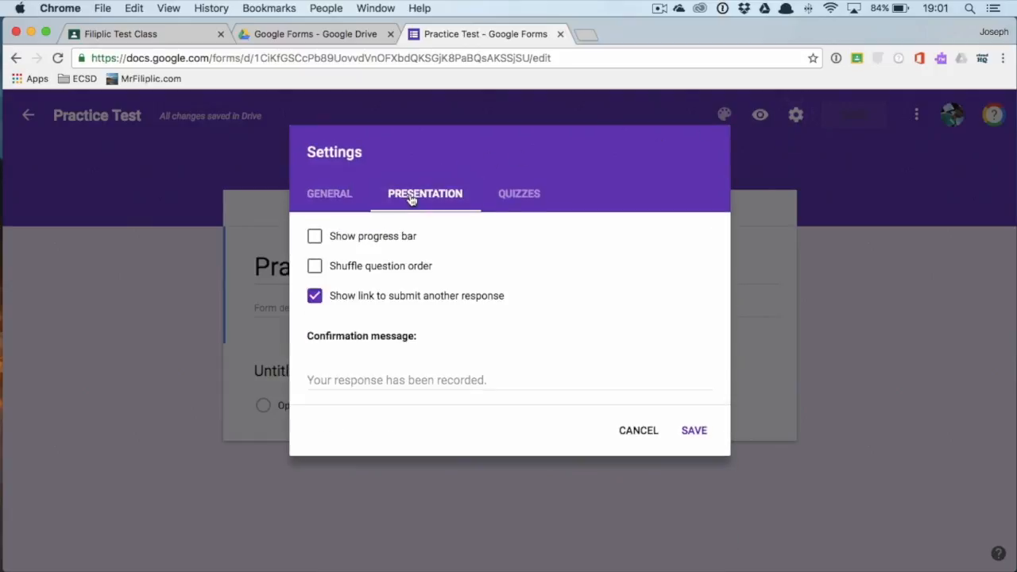
pyautogui.click(317, 236)
pyautogui.click(317, 268)
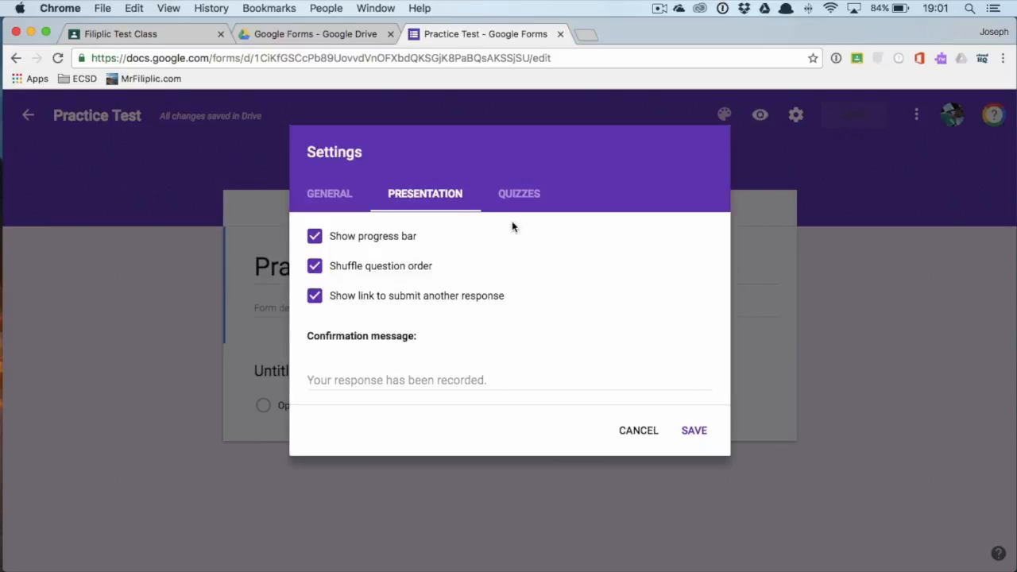
# Step: Make the form a quiz, review its grade release and respondent visibility options, and save the settings
pyautogui.click(526, 200)
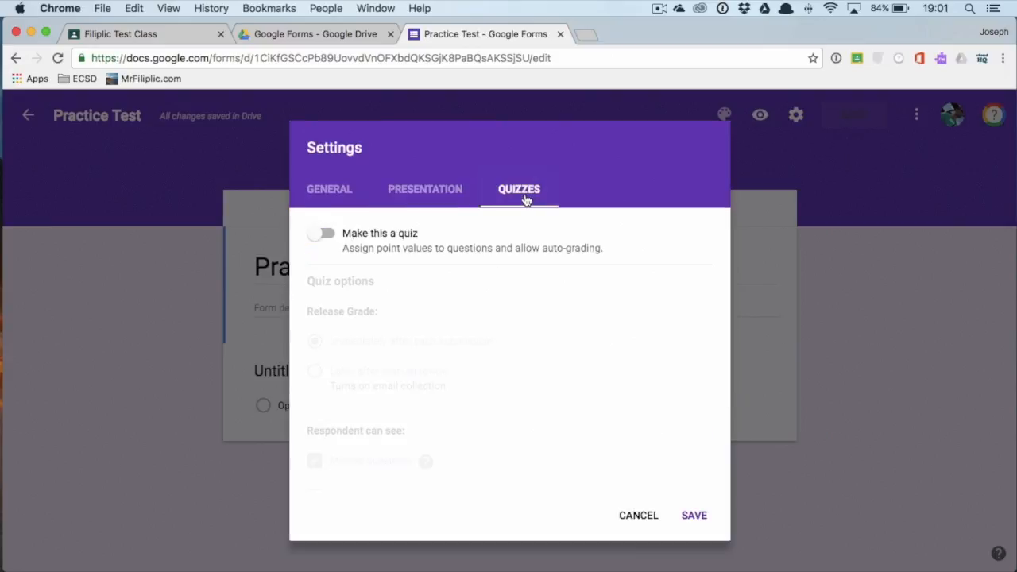
pyautogui.click(327, 234)
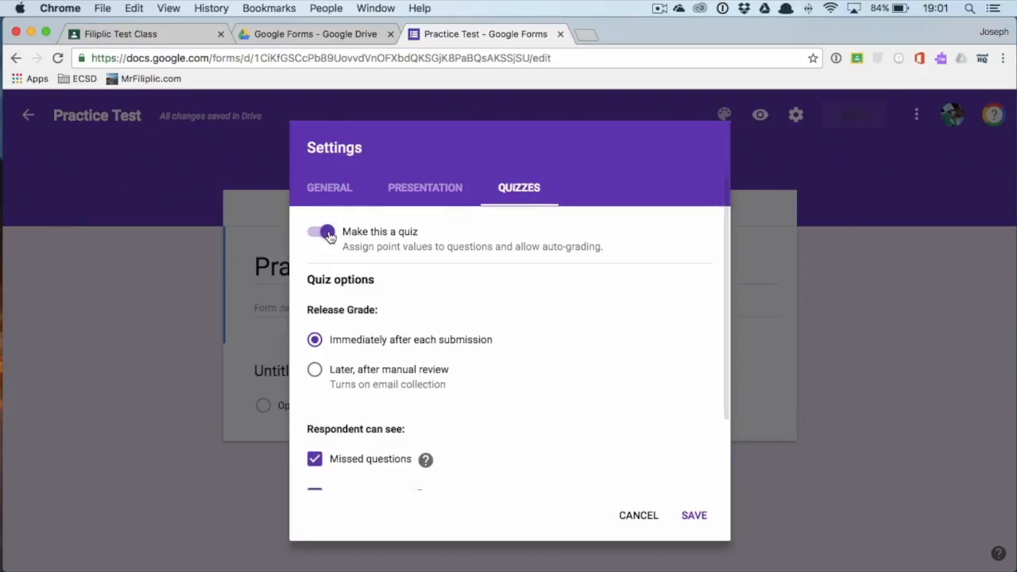
pyautogui.scroll(-3, 467, 324)
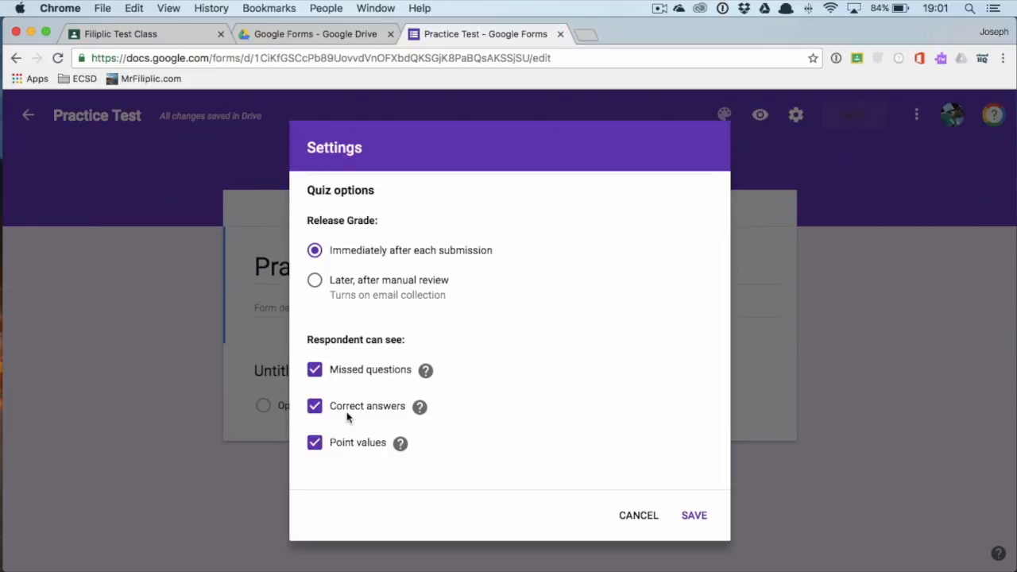
pyautogui.scroll(1, 362, 399)
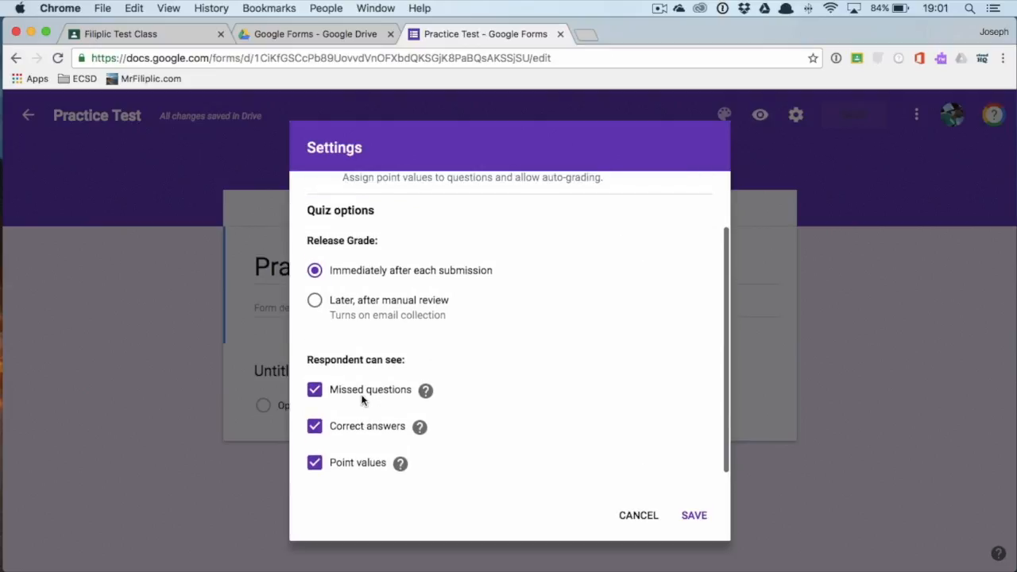
pyautogui.scroll(1, 393, 393)
pyautogui.scroll(-2, 391, 395)
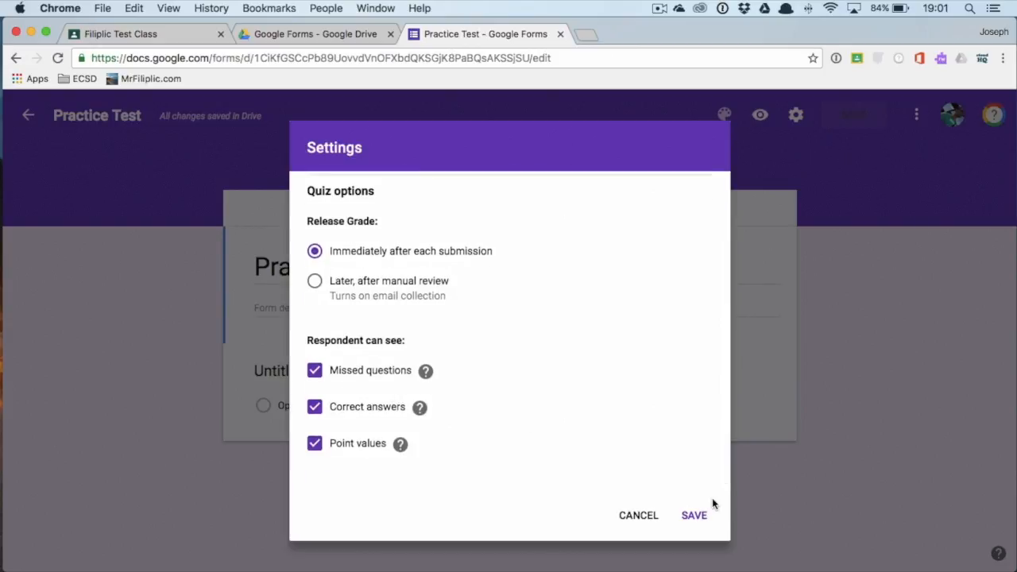
pyautogui.click(697, 515)
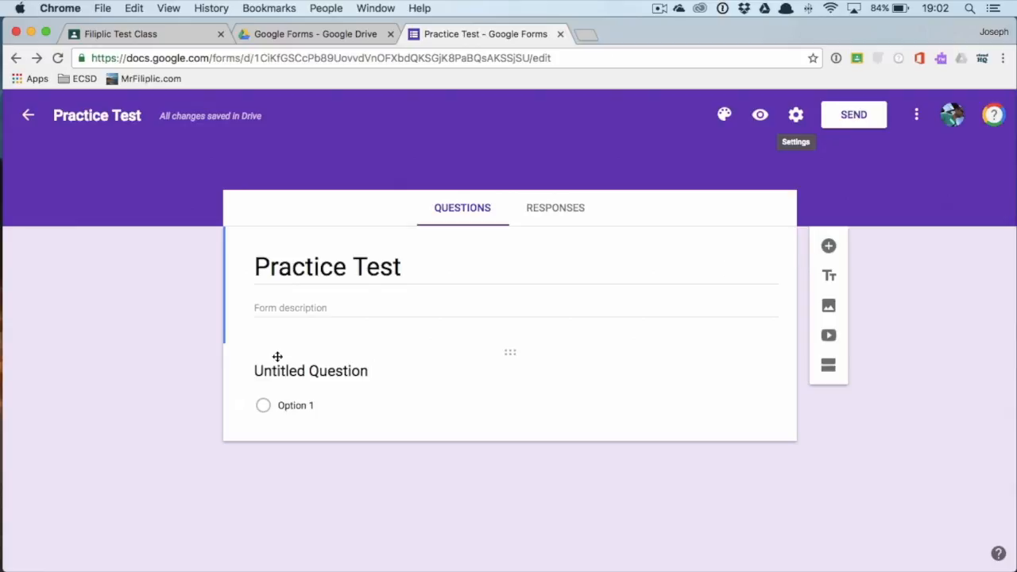
# Step: Try adding a new section below the form title and undo the addition
pyautogui.click(828, 367)
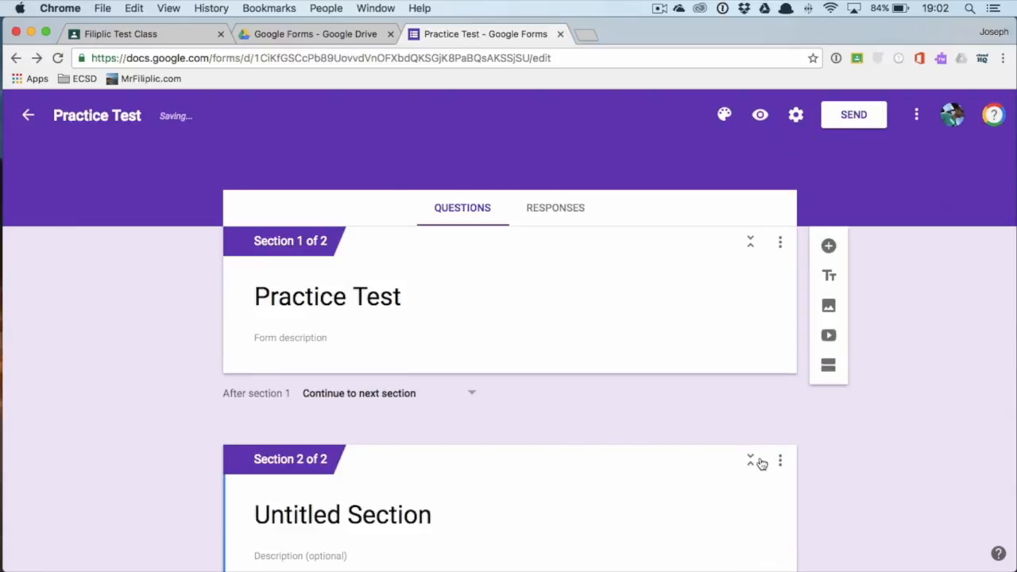
pyautogui.press('super+z')
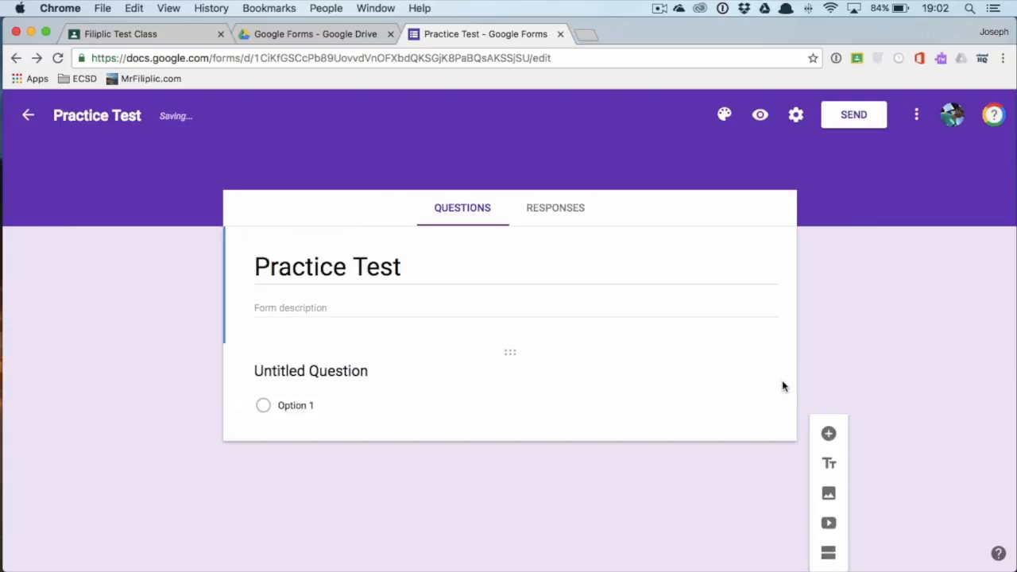
# Step: Turn the untitled question into a required short-answer question reading "Name (Last and First)"
pyautogui.click(315, 371)
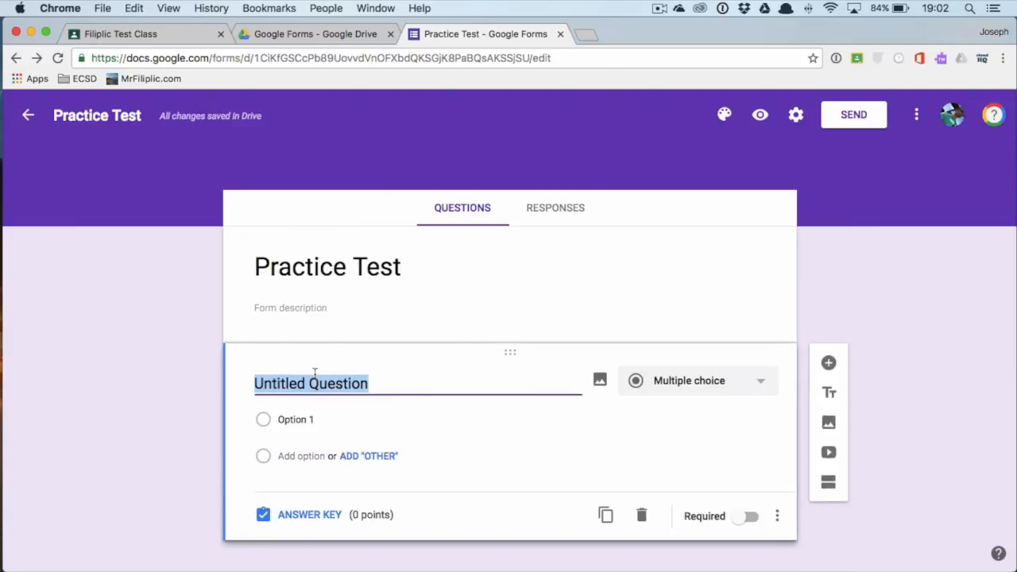
pyautogui.scroll(-1, 564, 447)
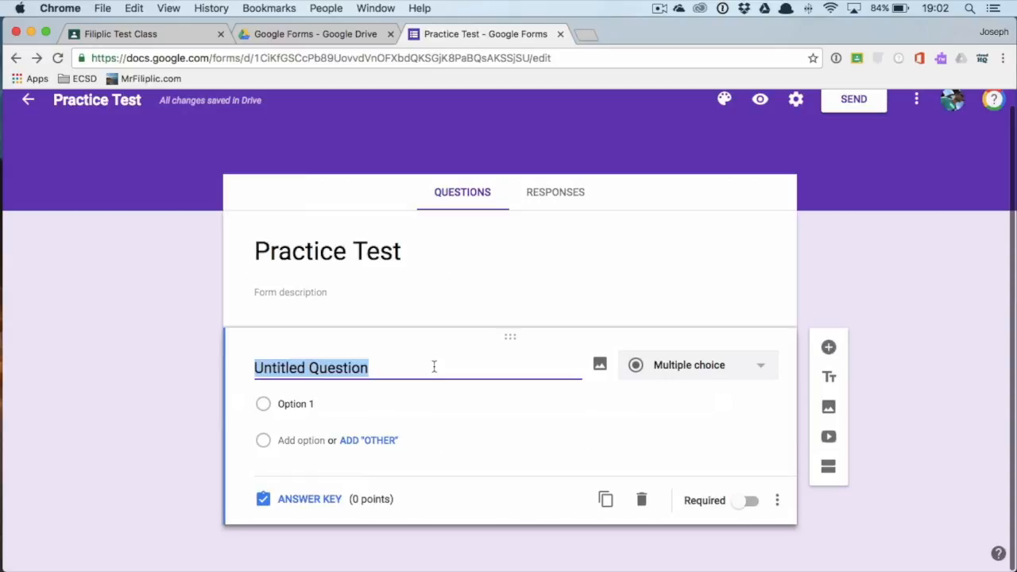
pyautogui.write('Name ')
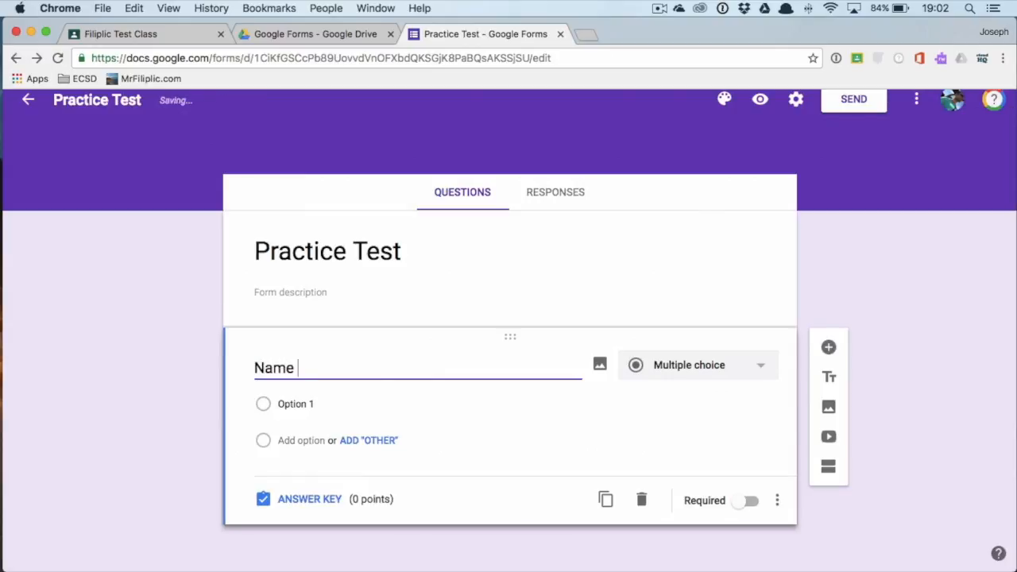
pyautogui.write('(Last ')
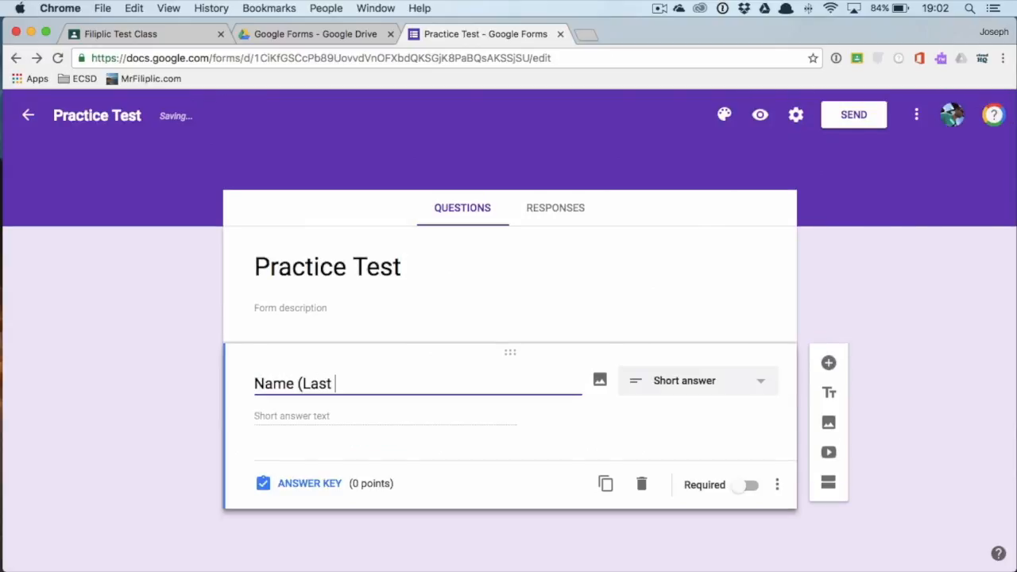
pyautogui.write('and First)')
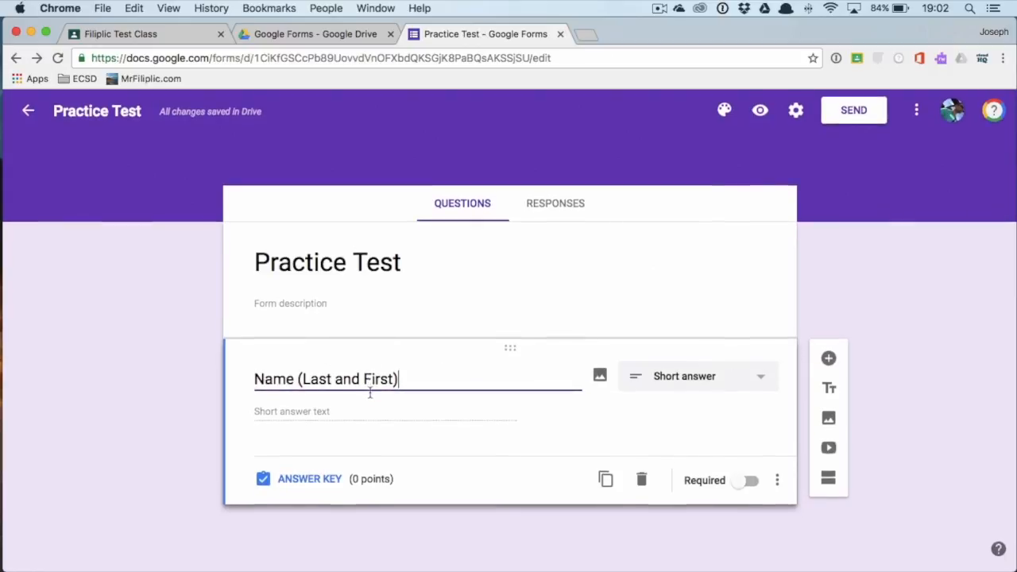
pyautogui.click(746, 487)
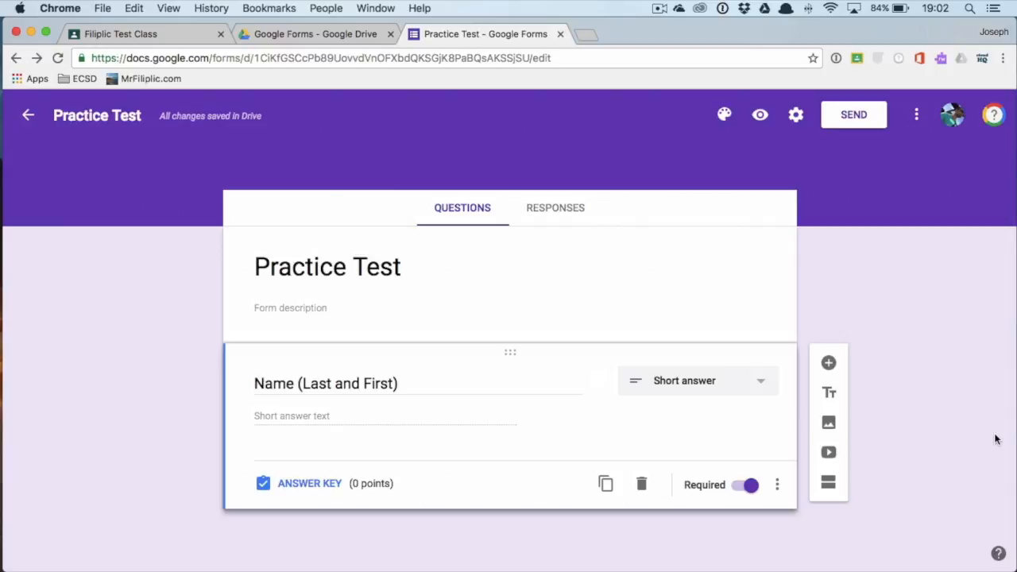
# Step: Add a second section titled "Multiple Choice" with the description "Pick the BEST answer"
pyautogui.moveTo(321, 388)
pyautogui.click(829, 486)
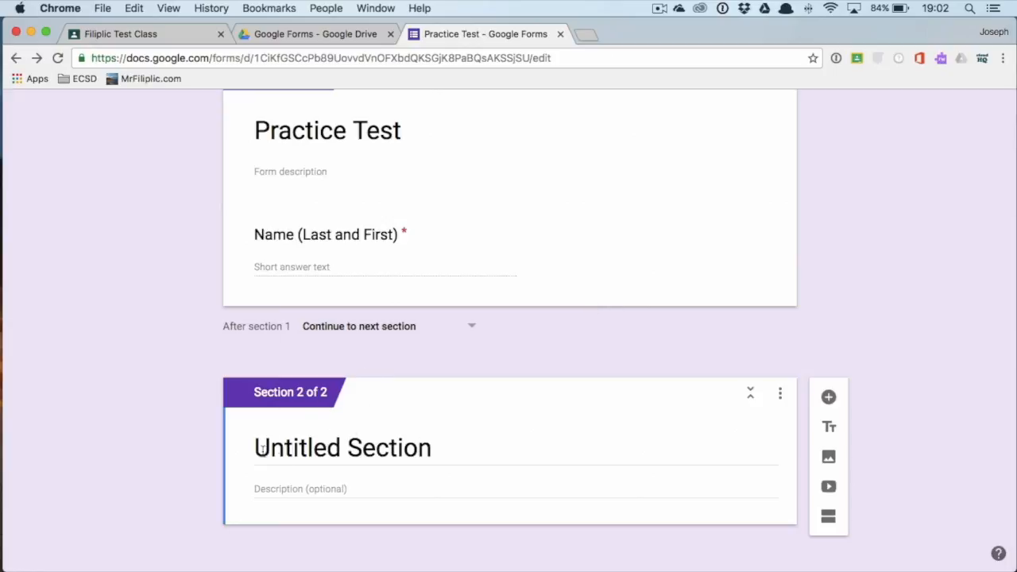
pyautogui.scroll(3, 294, 423)
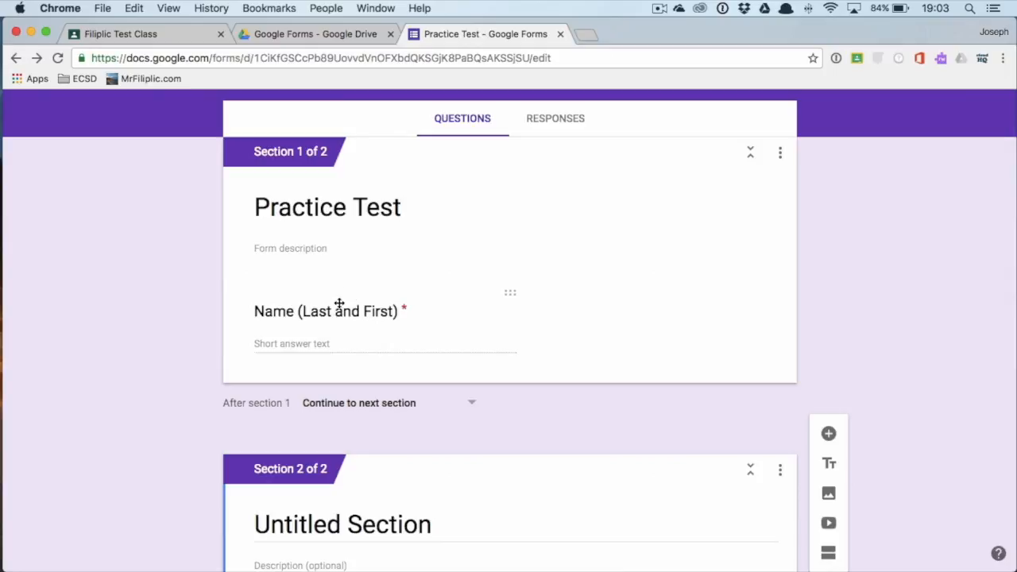
pyautogui.scroll(-3, 352, 326)
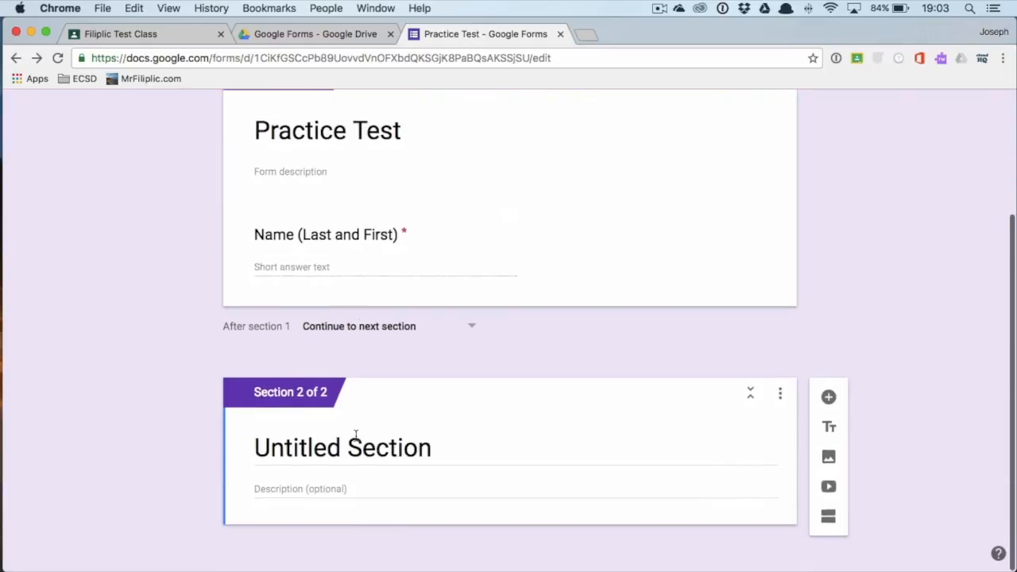
pyautogui.click(319, 451)
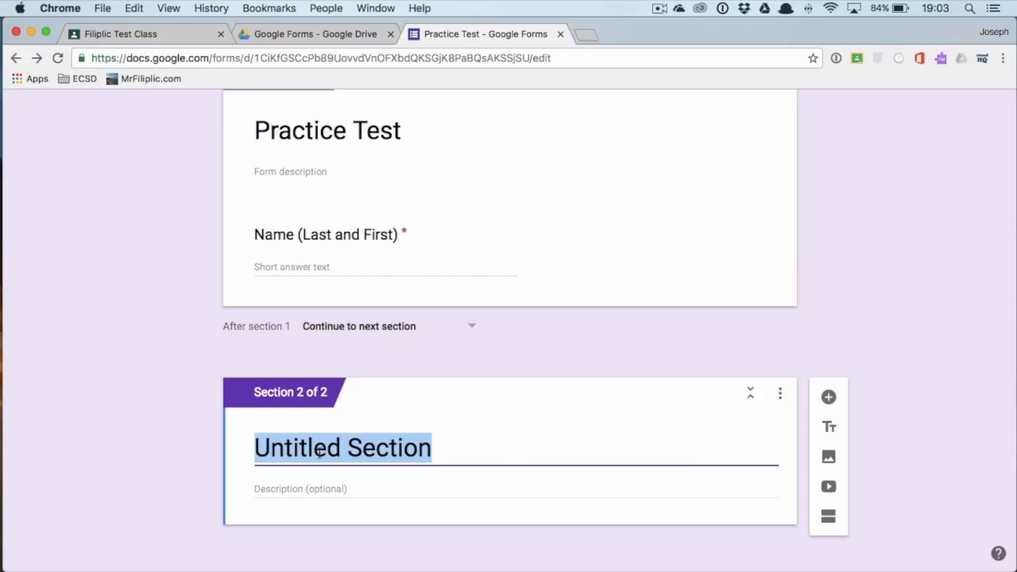
pyautogui.write('Multiple Choice')
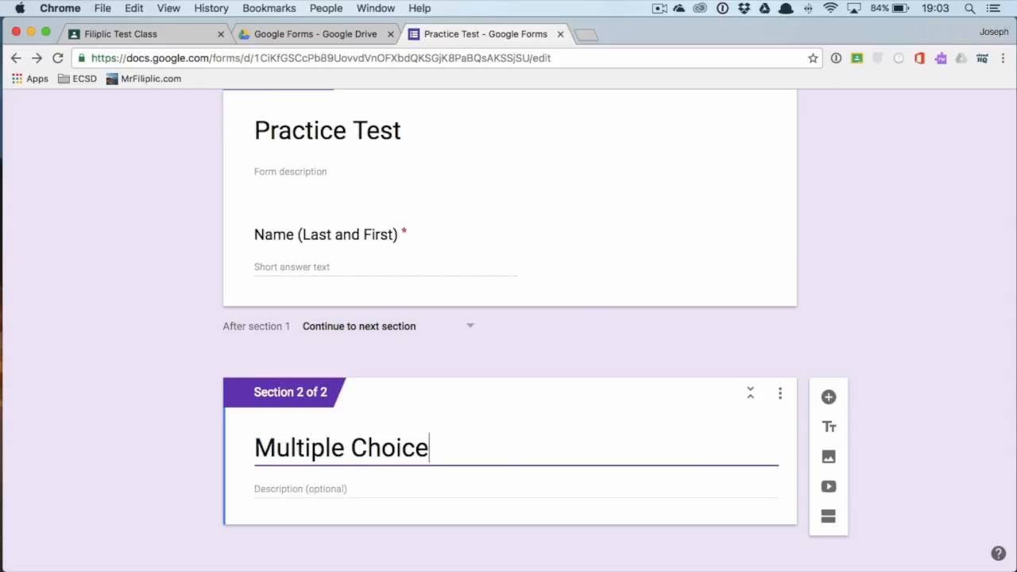
pyautogui.click(310, 486)
pyautogui.write('Pick the BES')
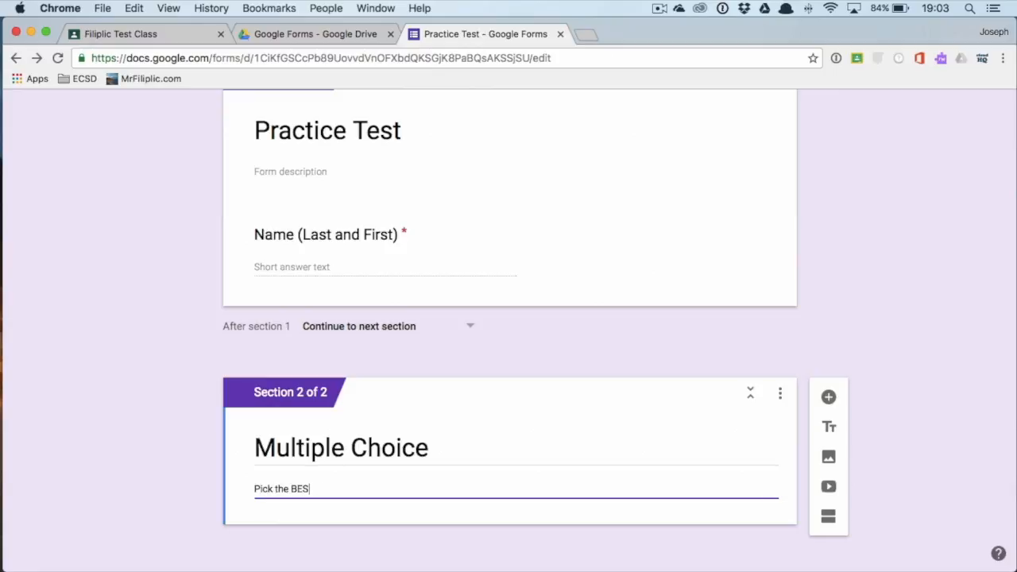
pyautogui.write('T answer')
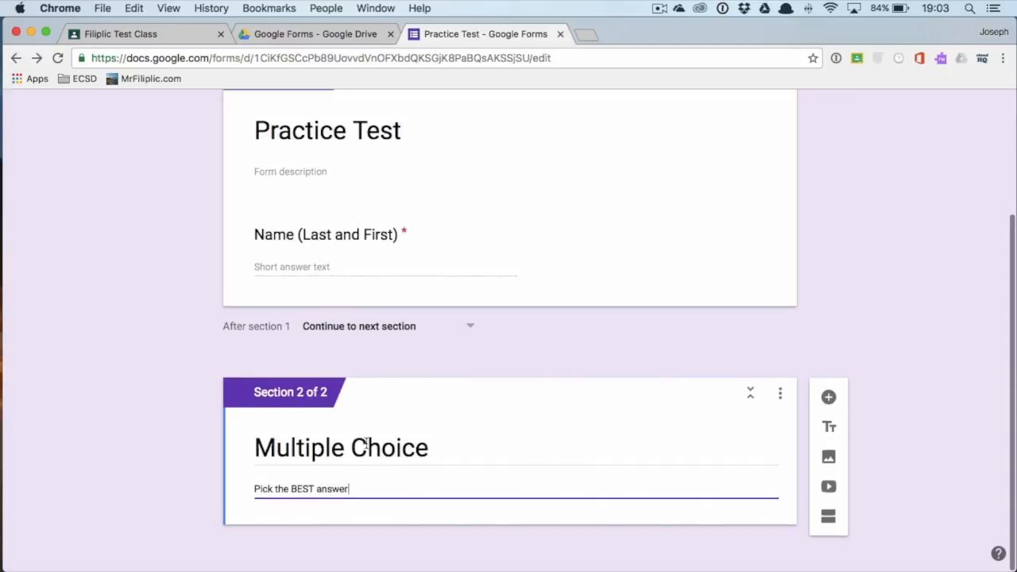
# Step: Add a multiple-choice question reading "Who is Bart's dad?" to the Multiple Choice section and check its image insertion options
pyautogui.click(833, 400)
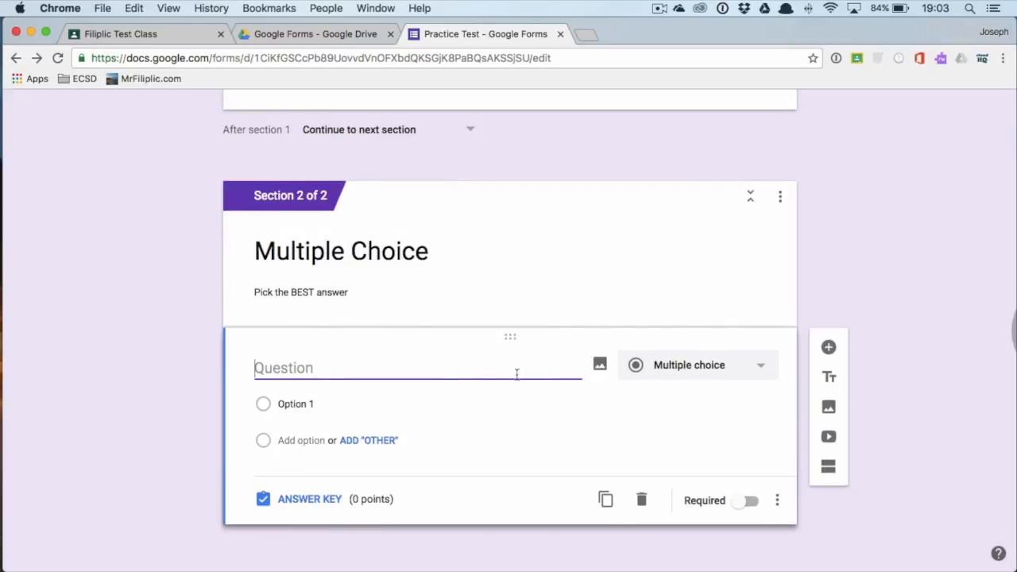
pyautogui.click(706, 370)
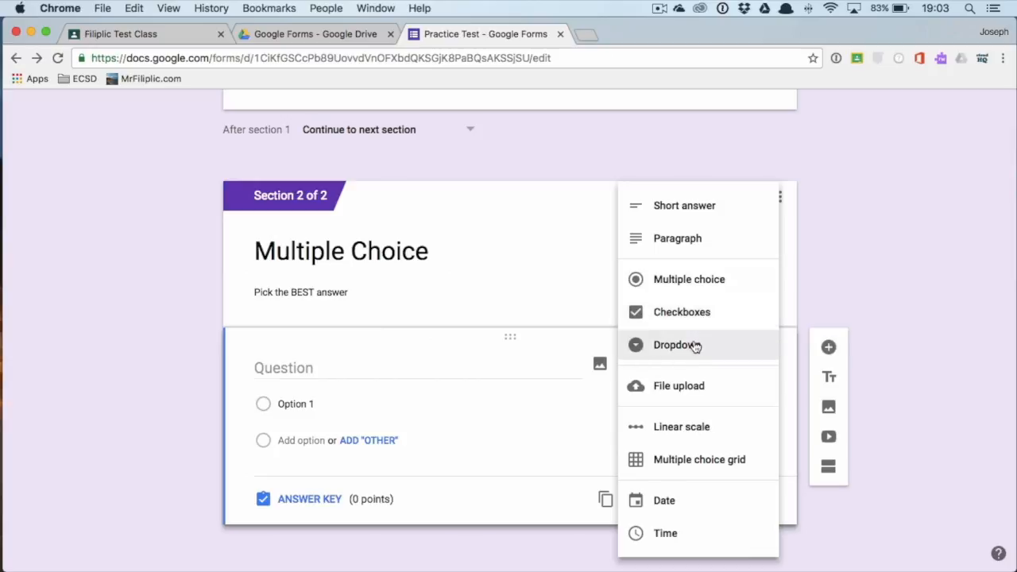
pyautogui.click(711, 284)
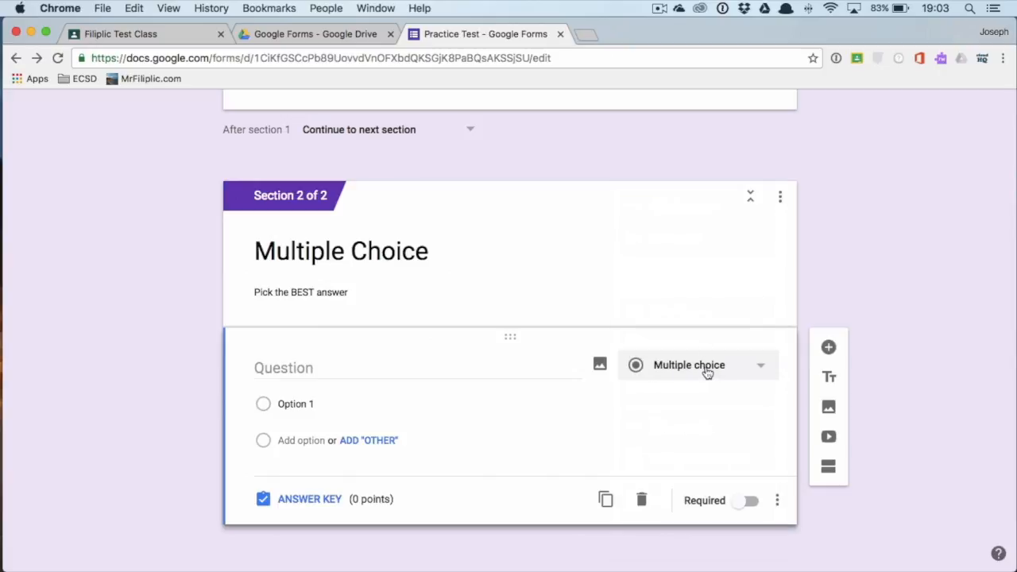
pyautogui.click(282, 368)
pyautogui.write('Who ')
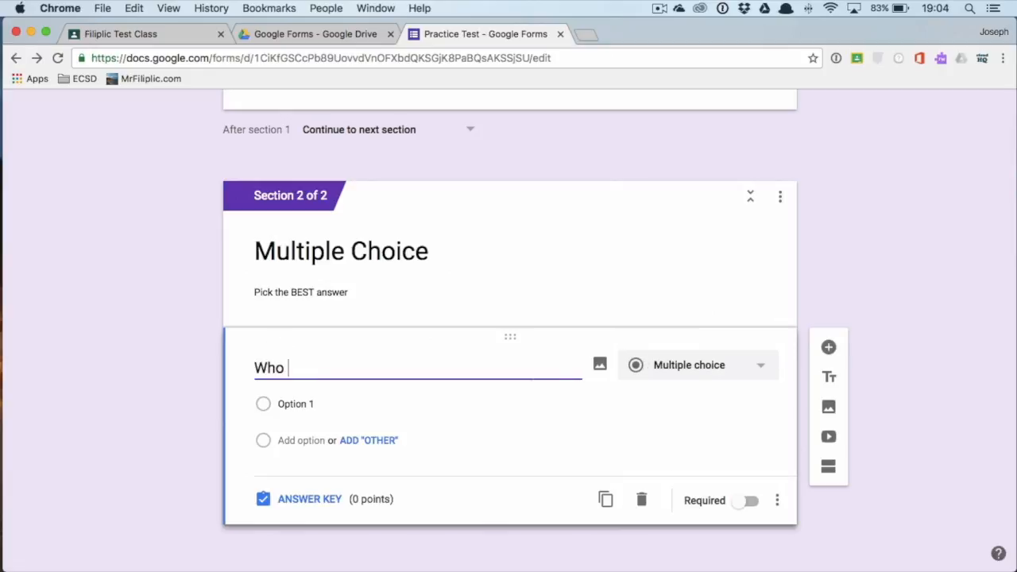
pyautogui.write("is Bart's dad?")
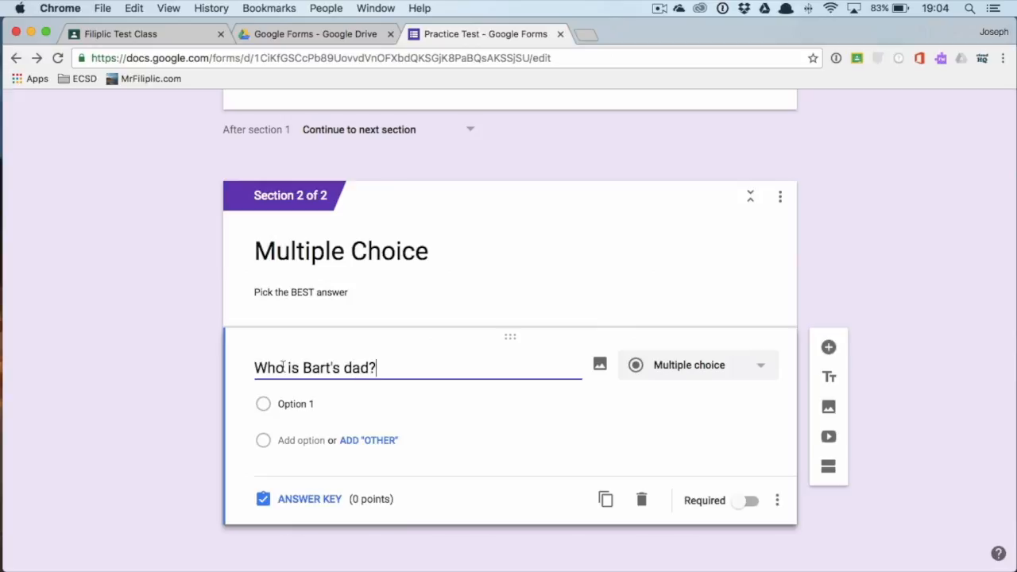
pyautogui.click(600, 367)
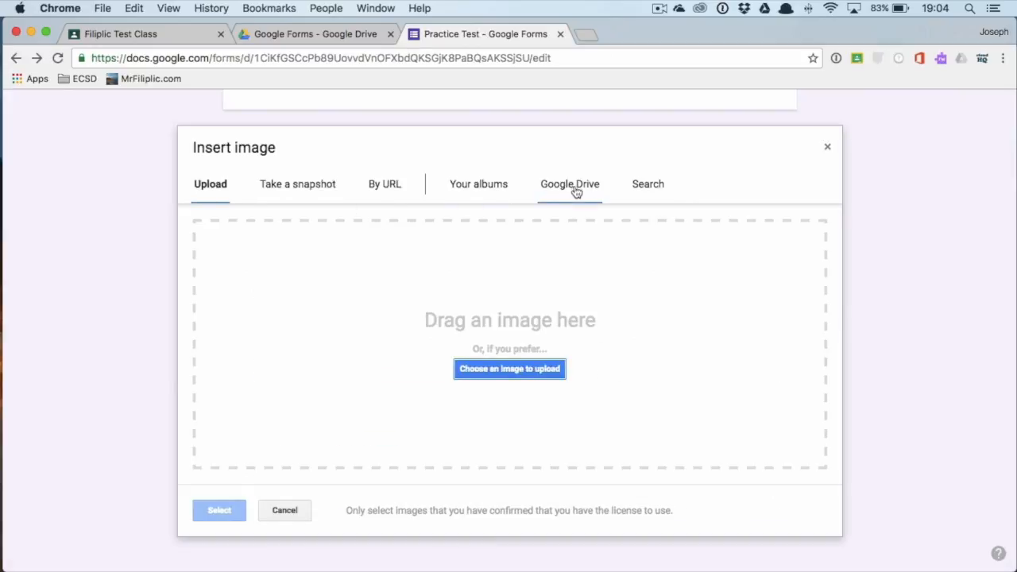
pyautogui.click(828, 150)
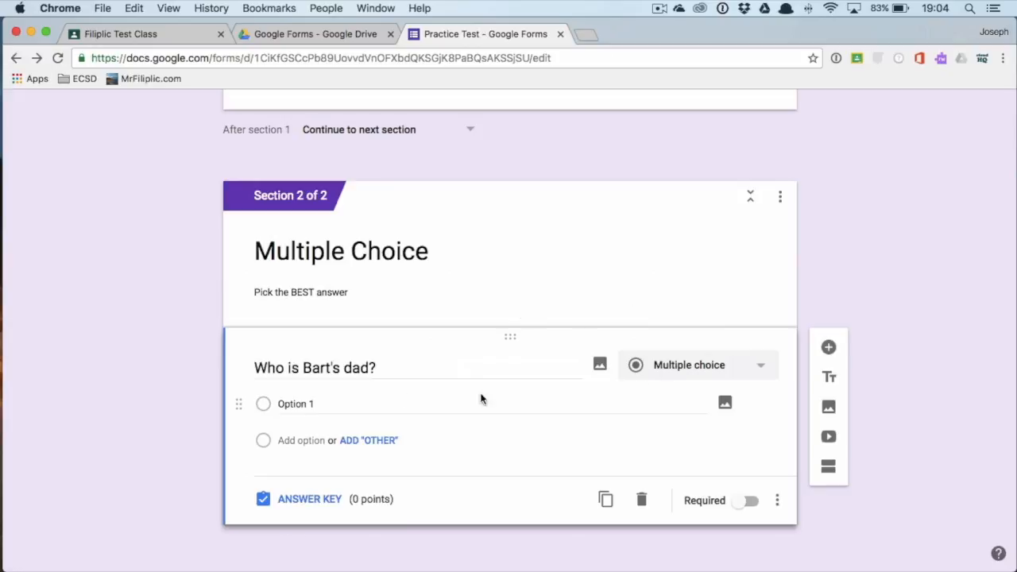
# Step: Give the question about Bart's dad the answer options Cartman, SpongeBob, Homer and Batman
pyautogui.click(320, 405)
pyautogui.write('Cartman')
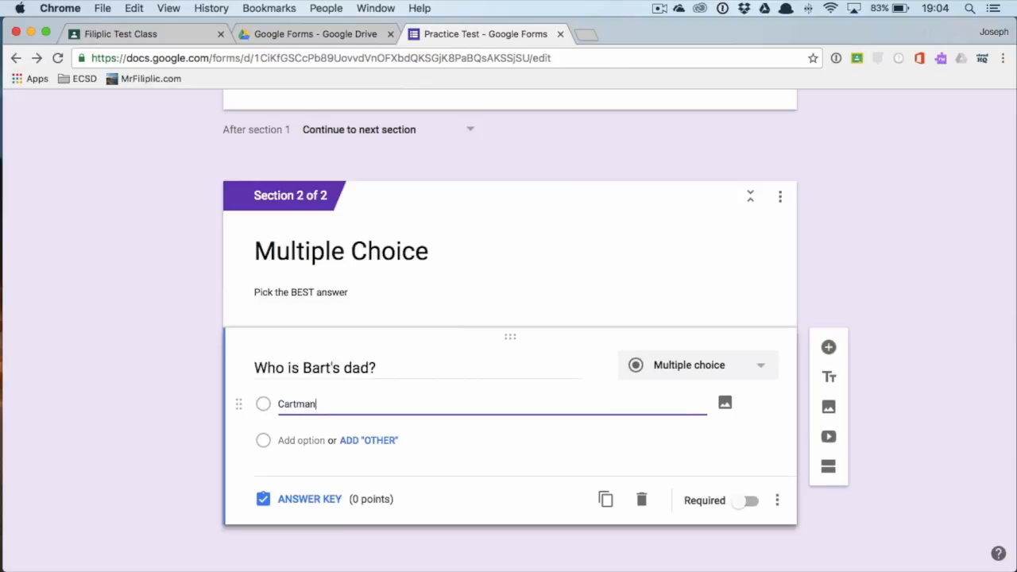
pyautogui.press('Return')
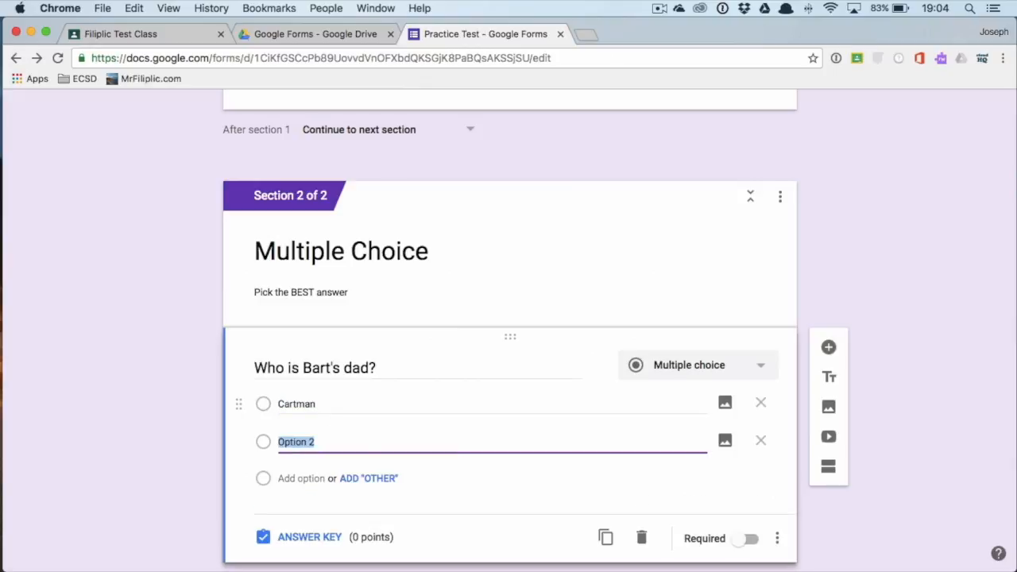
pyautogui.write('SpongeBob')
pyautogui.press('Return')
pyautogui.write('Homer')
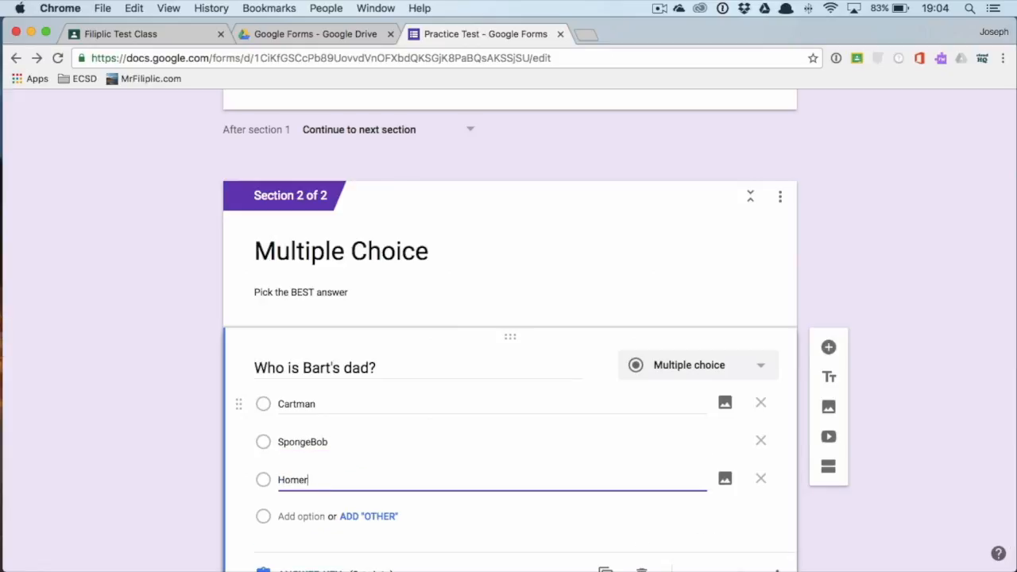
pyautogui.press('Return')
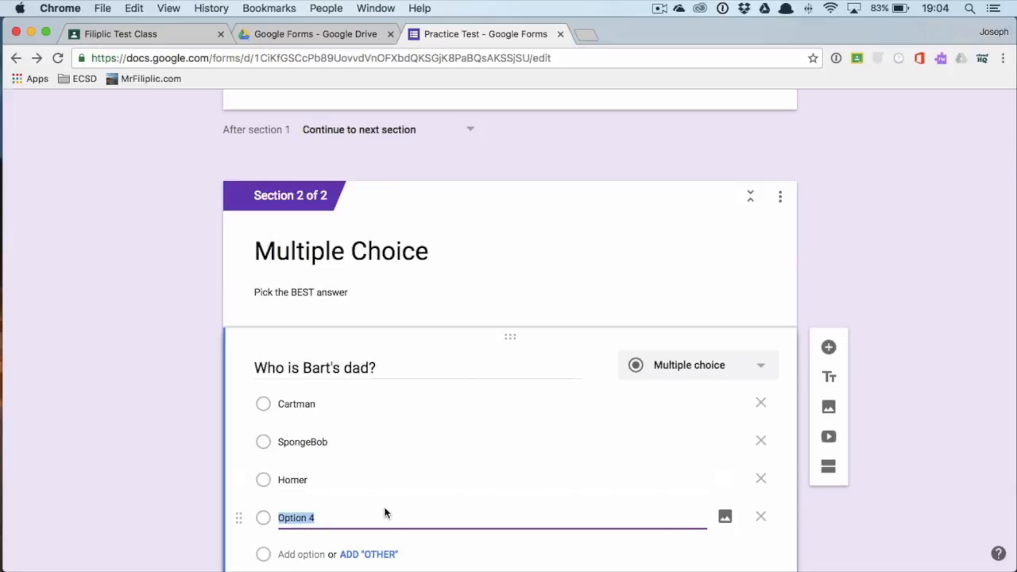
pyautogui.scroll(-2, 386, 514)
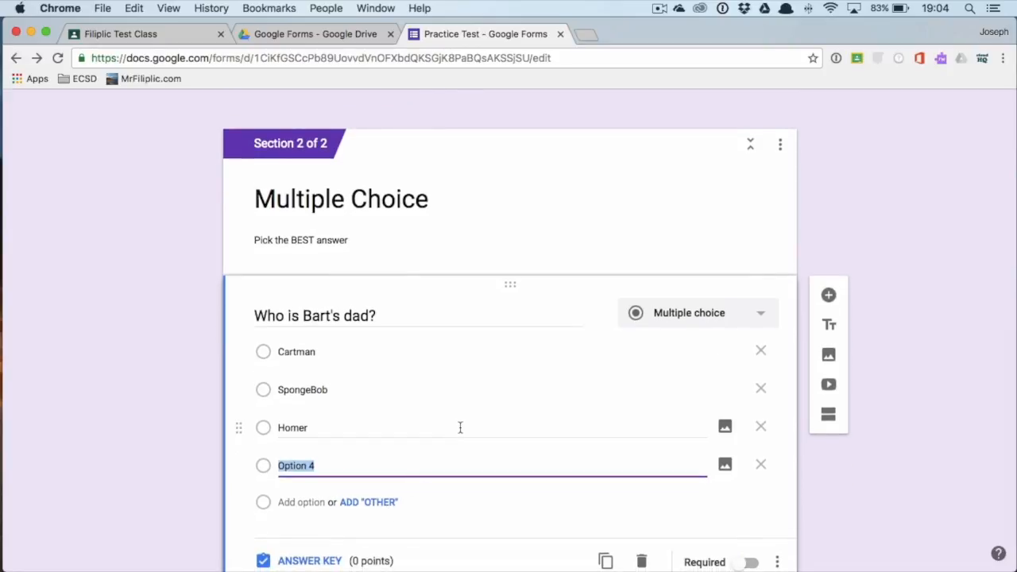
pyautogui.write('batman')
pyautogui.scroll(-2, 285, 429)
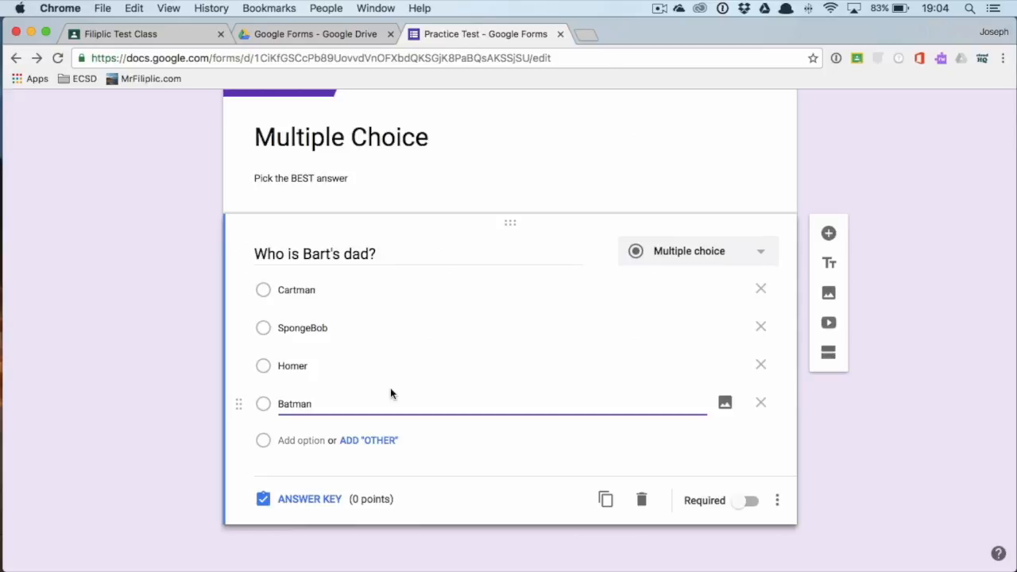
# Step: Look over the form from its header and first section down to the question about Bart's dad
pyautogui.scroll(10, 400, 321)
pyautogui.scroll(1, 400, 323)
pyautogui.scroll(-1, 400, 322)
pyautogui.scroll(1, 714, 147)
pyautogui.scroll(-1, 859, 103)
pyautogui.scroll(1, 795, 124)
pyautogui.scroll(1, 792, 124)
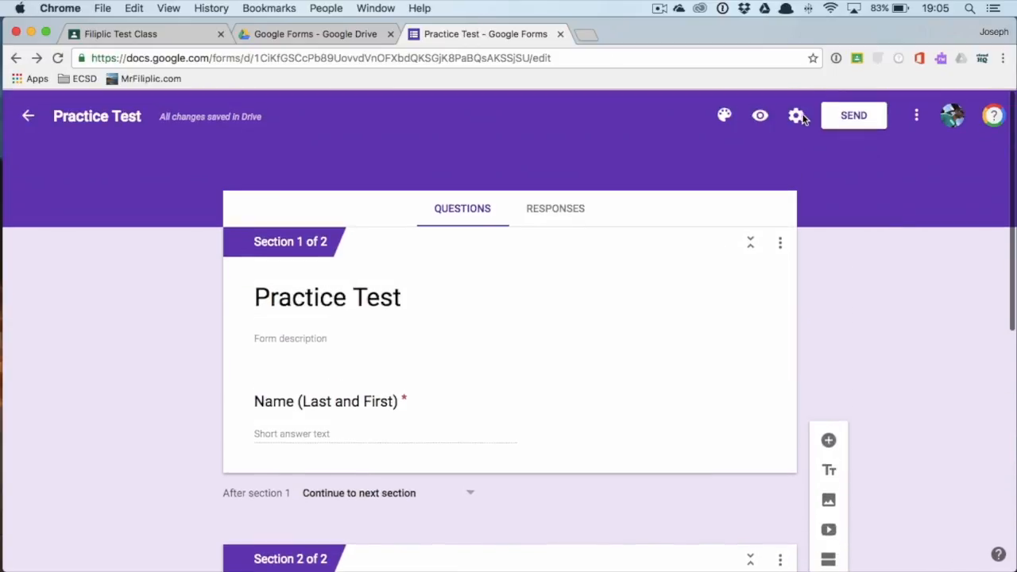
pyautogui.scroll(-3, 655, 314)
pyautogui.scroll(-8, 649, 320)
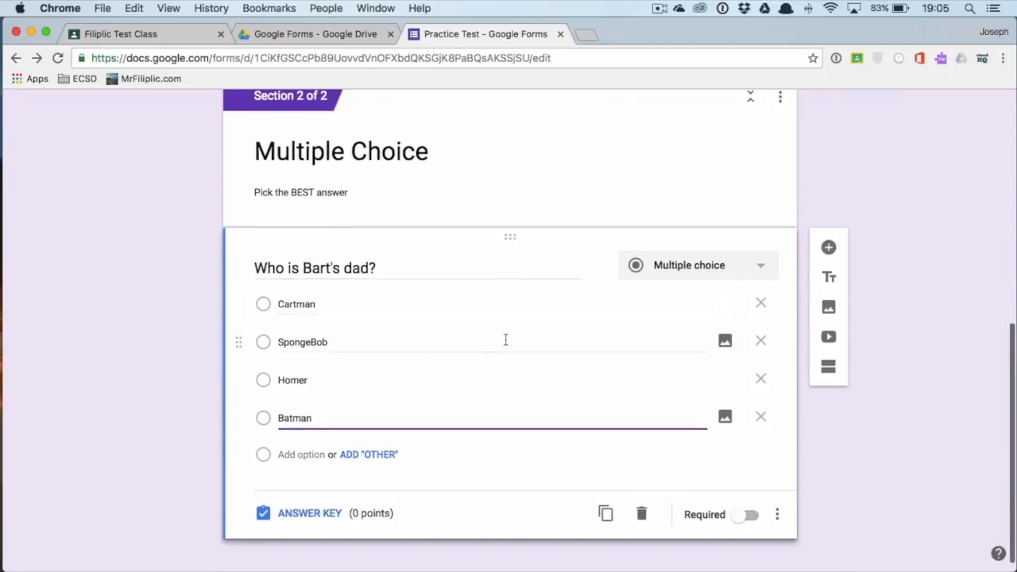
# Step: Mark Homer as the correct answer worth 1 point in the answer key and return to editing the question
pyautogui.click(327, 514)
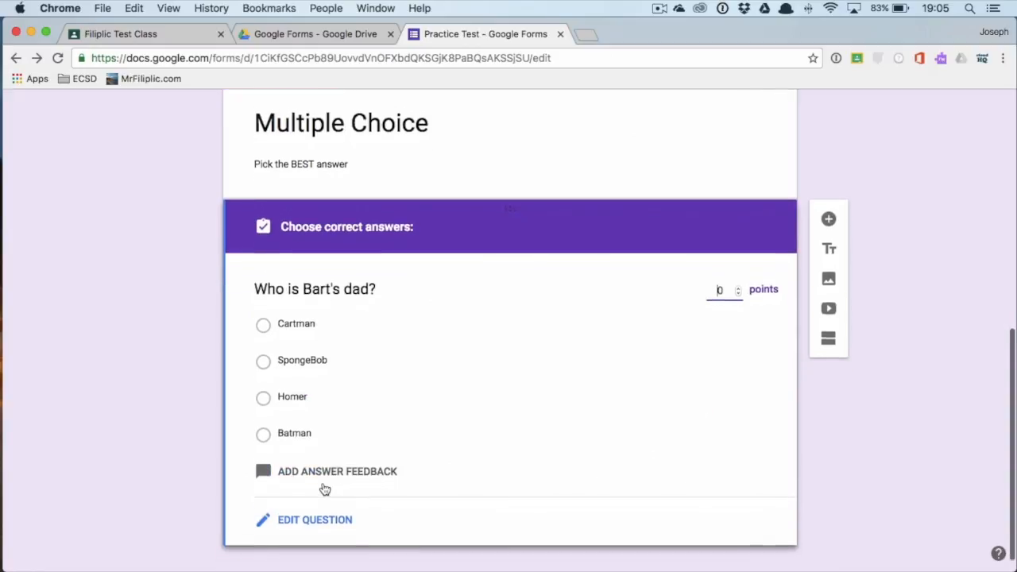
pyautogui.click(264, 392)
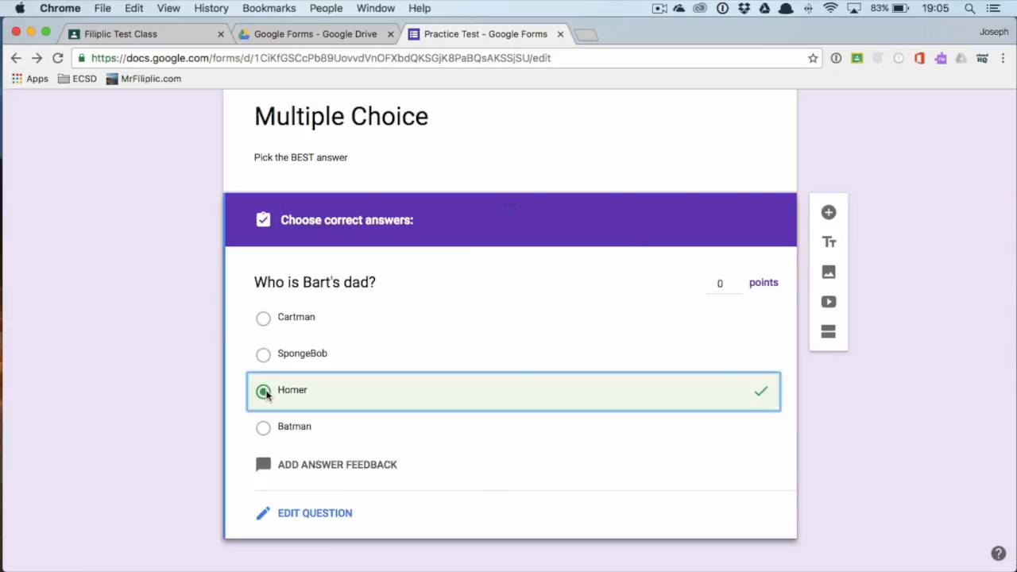
pyautogui.click(739, 283)
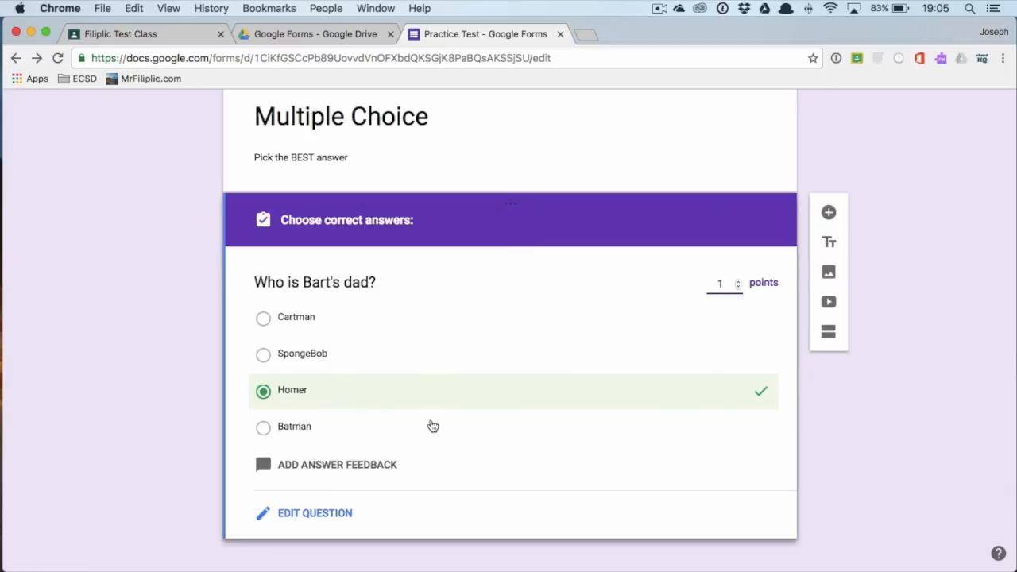
pyautogui.click(309, 512)
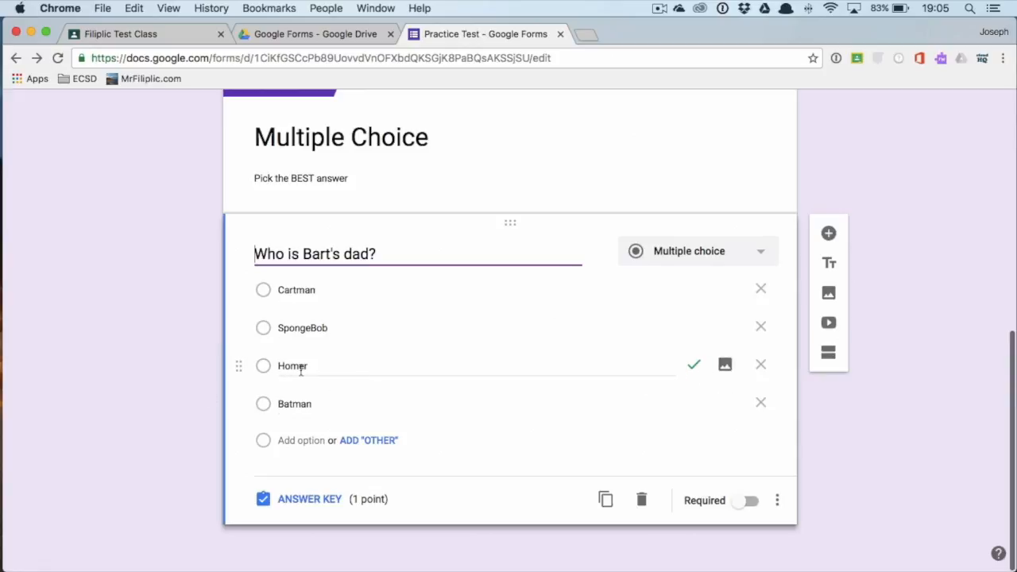
pyautogui.scroll(1, 579, 356)
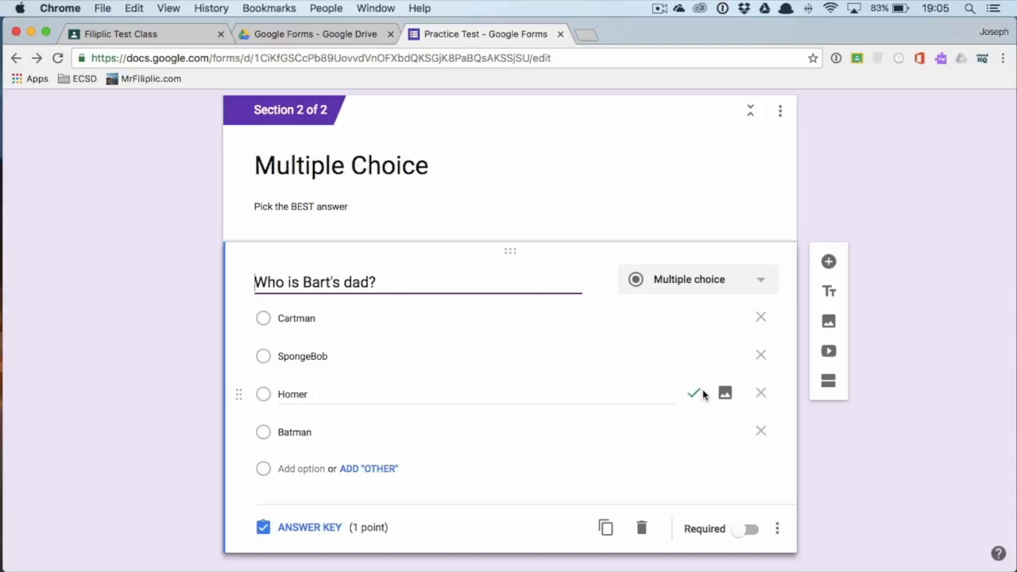
pyautogui.scroll(1, 704, 393)
pyautogui.scroll(-2, 704, 390)
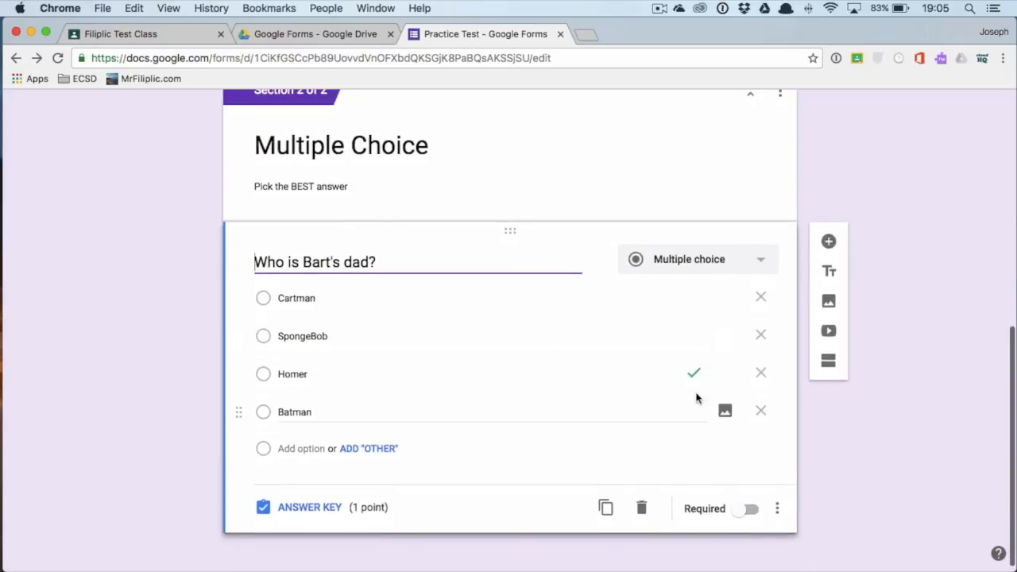
# Step: Add another multiple-choice question reading "What planet do we live on?" below the question about Bart's dad
pyautogui.click(830, 233)
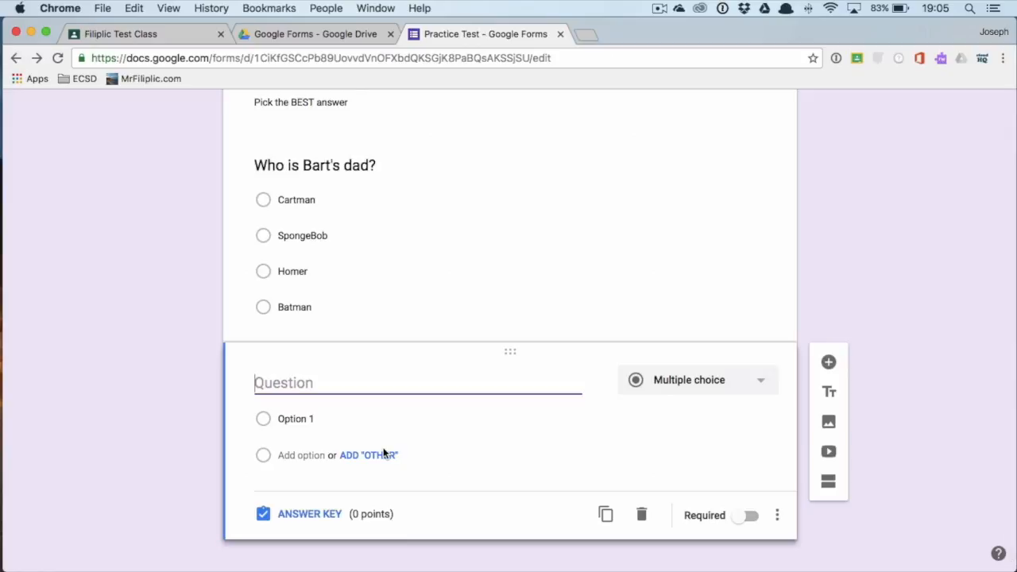
pyautogui.write('What ')
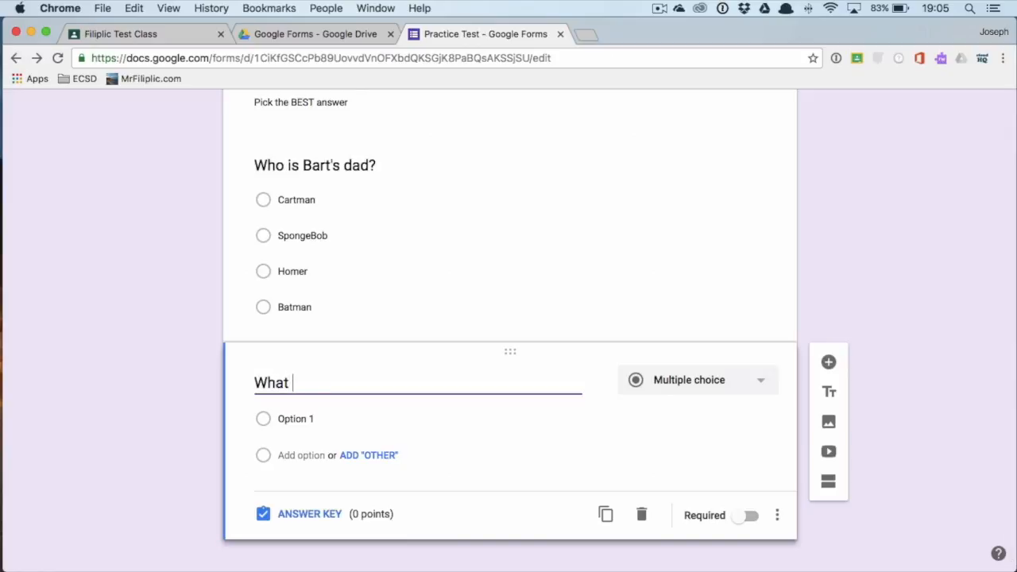
pyautogui.write('planet do we l')
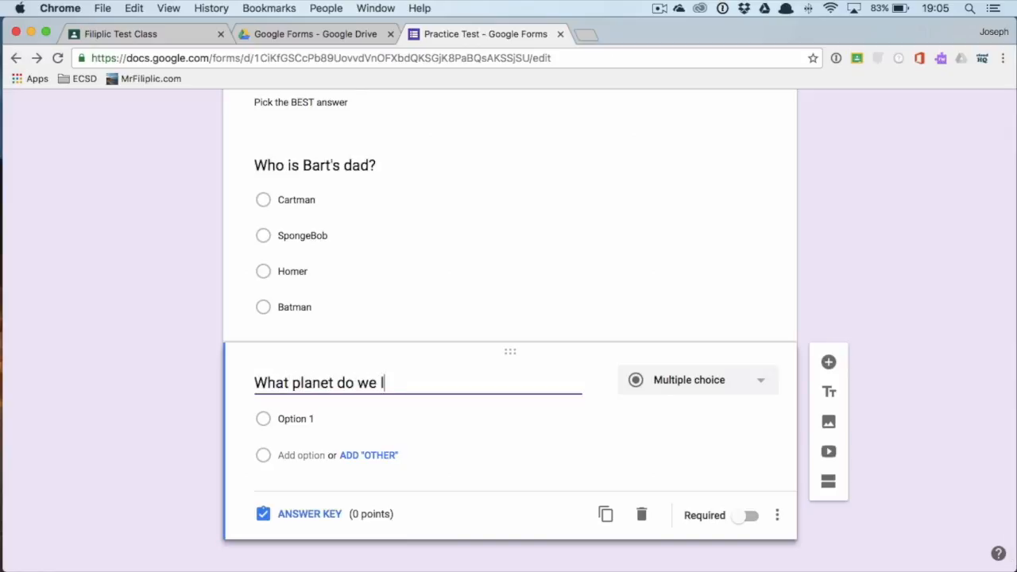
pyautogui.write('ive on?')
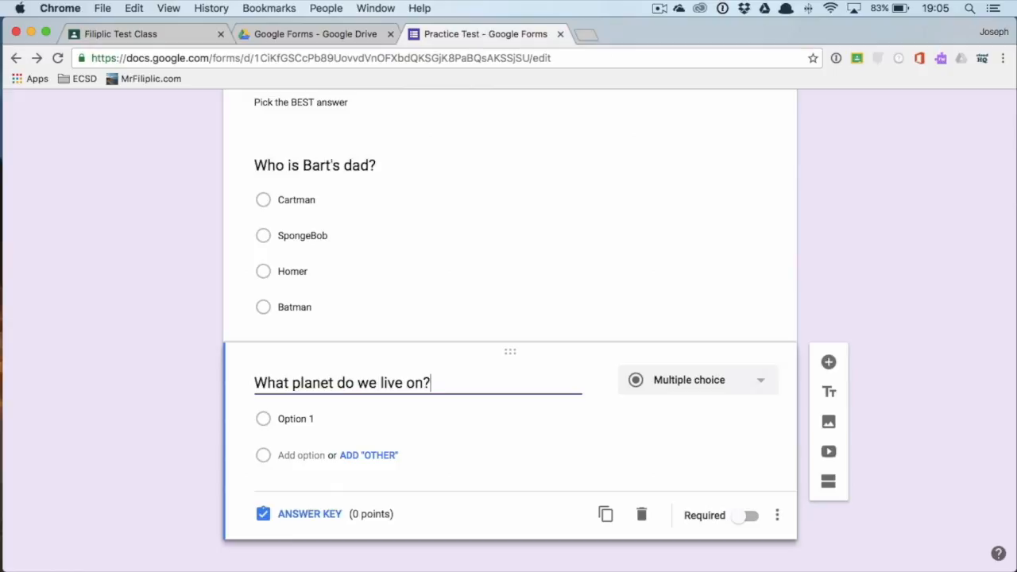
# Step: Give the planet question the answer options Mars, Pluto, Earth and Saturn
pyautogui.click(292, 421)
pyautogui.write('Mars')
pyautogui.press('Return')
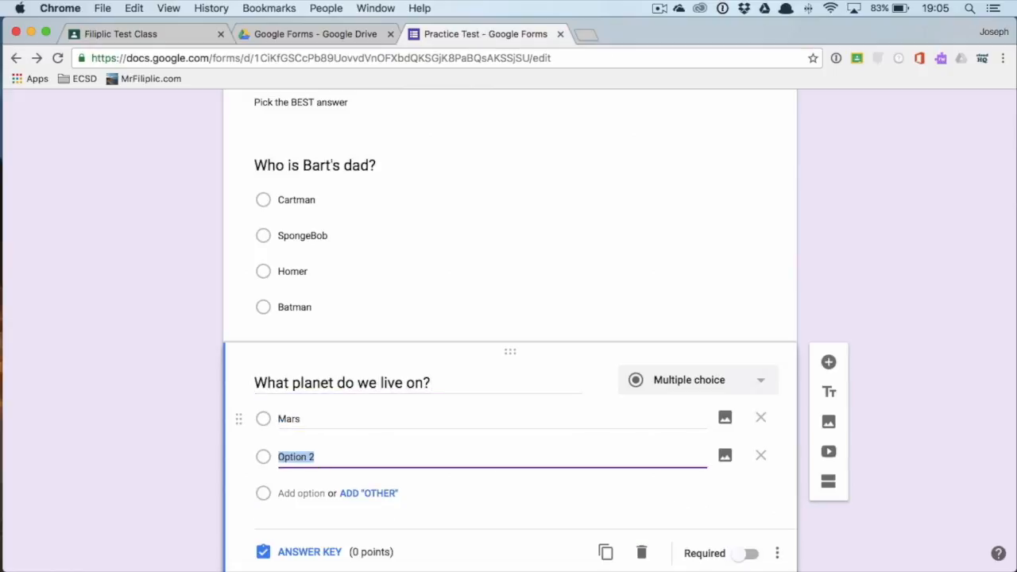
pyautogui.write('Pluto')
pyautogui.press('Return')
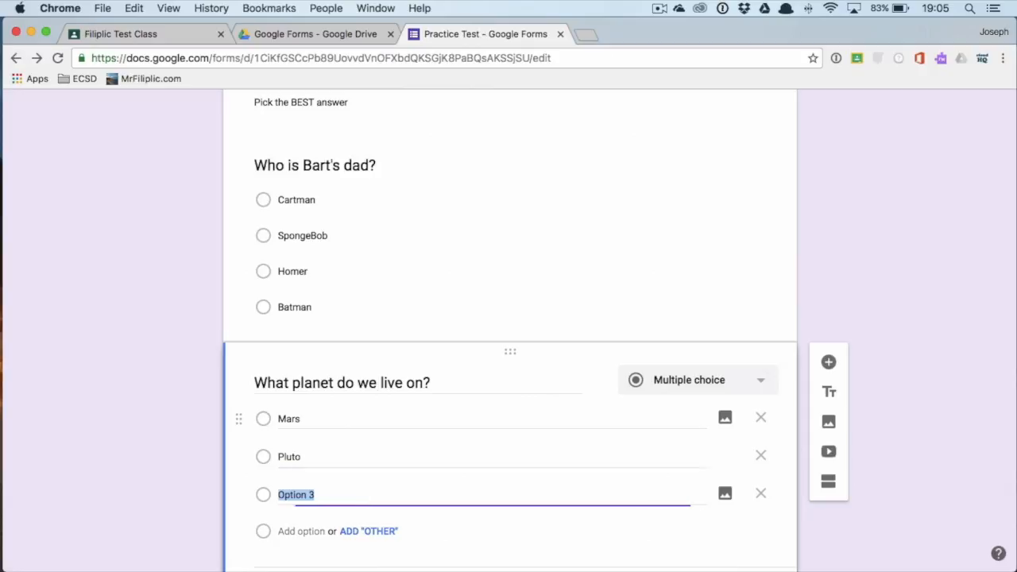
pyautogui.write('E')
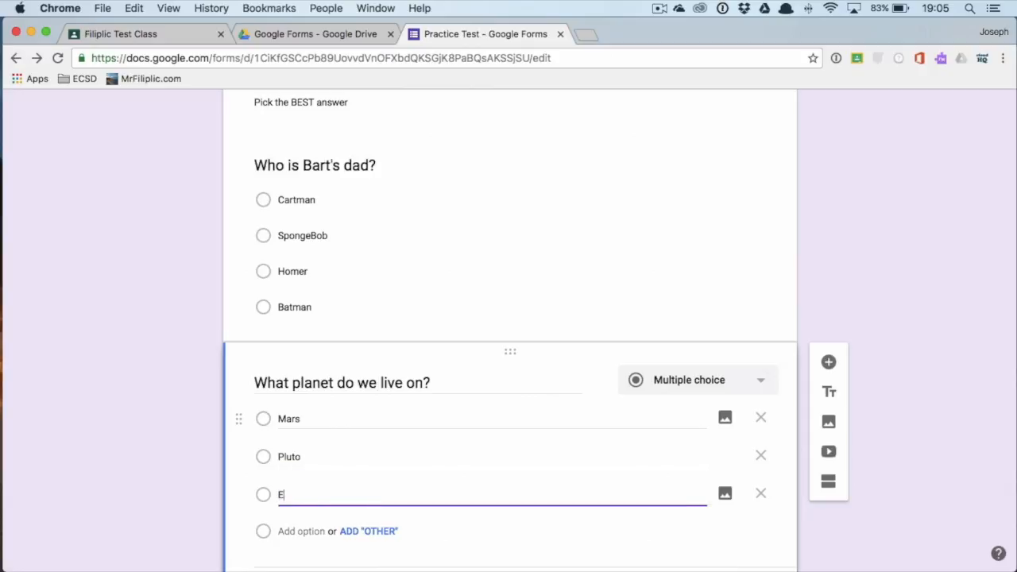
pyautogui.press('BackSpace')
pyautogui.press('Return')
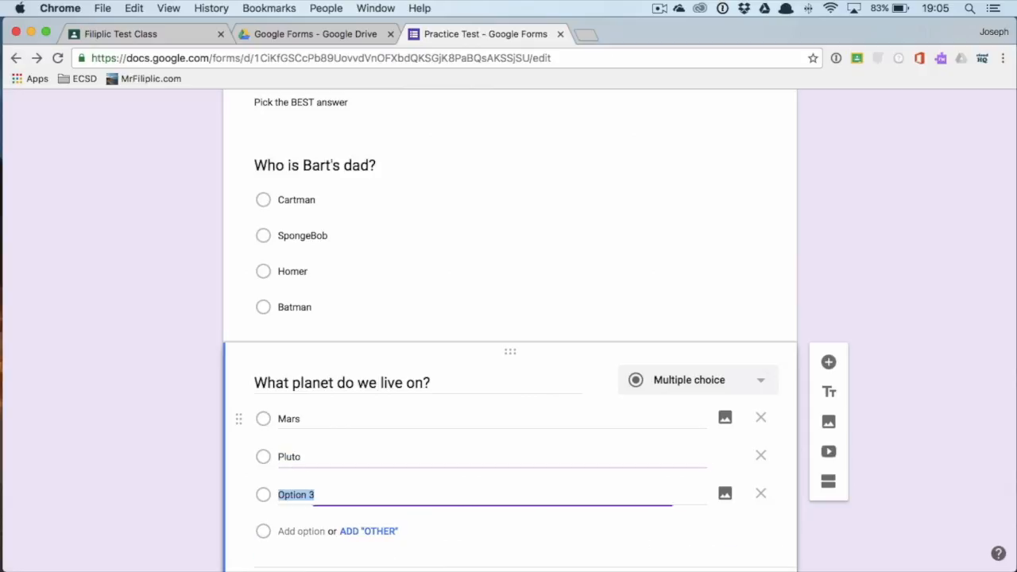
pyautogui.write('Earth')
pyautogui.press('Return')
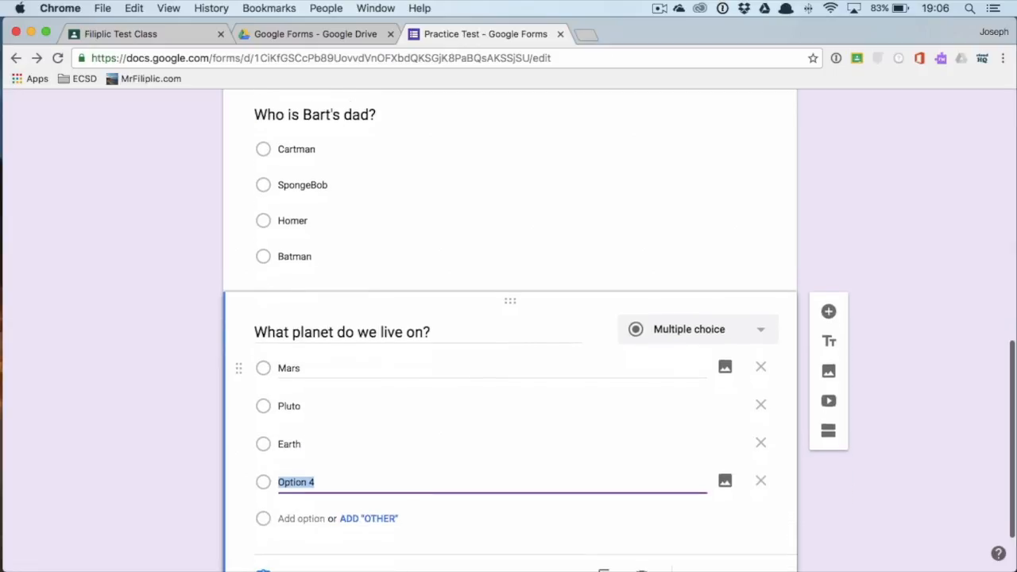
pyautogui.write('Saturn')
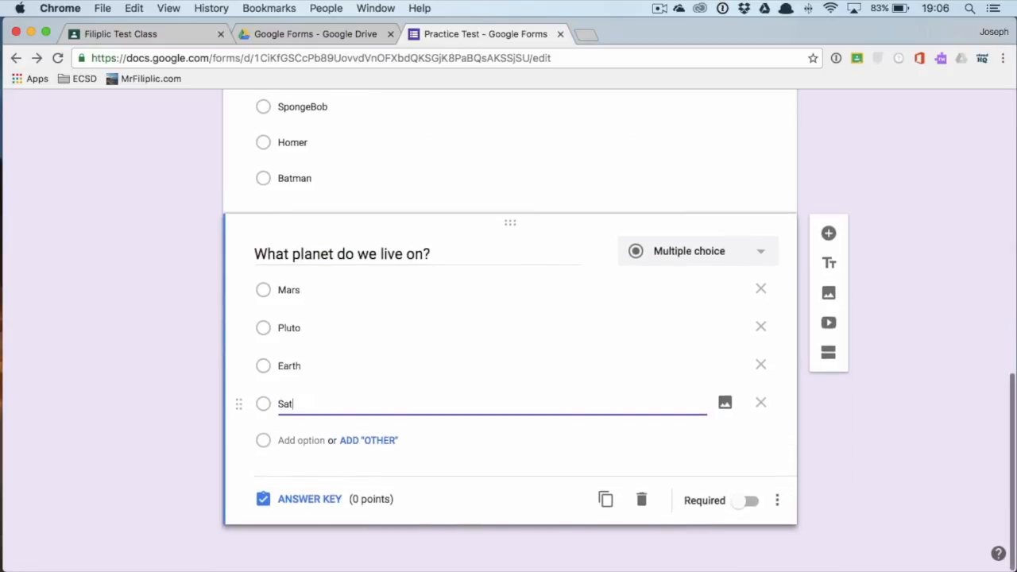
# Step: Mark Earth as the correct answer to the planet question in its answer key, worth 1 point
pyautogui.click(303, 498)
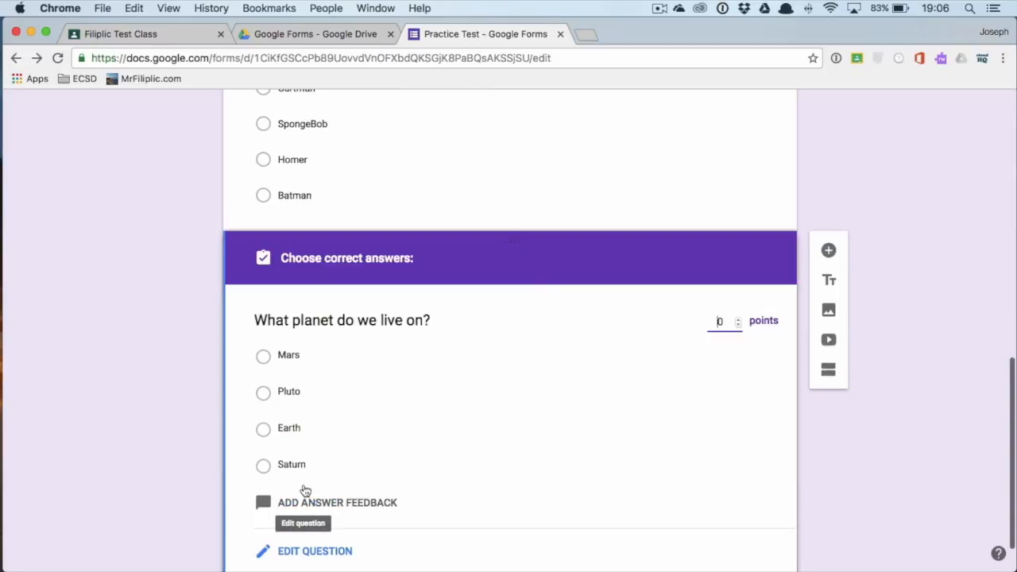
pyautogui.click(289, 431)
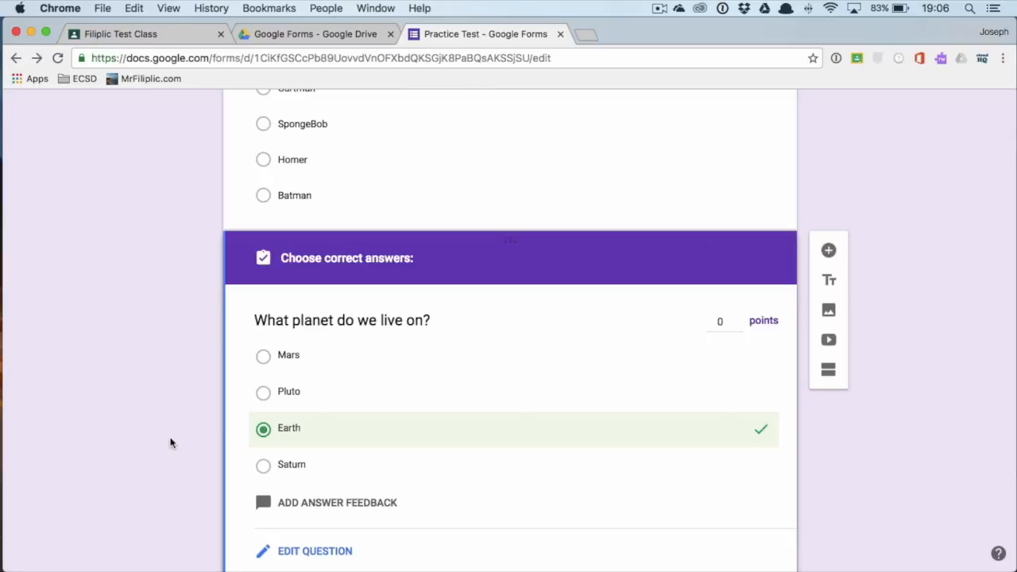
pyautogui.click(737, 319)
pyautogui.scroll(2, 390, 389)
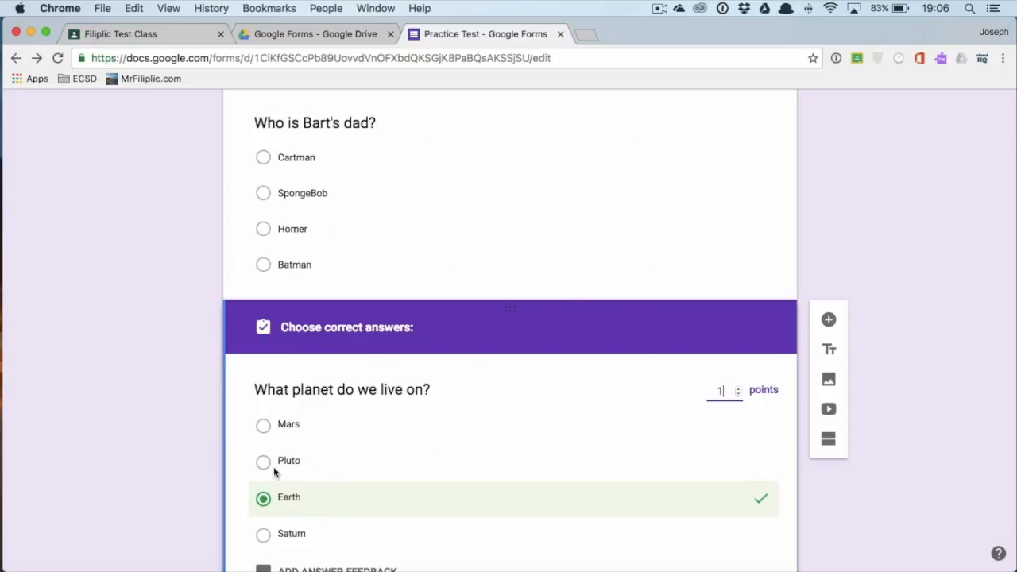
pyautogui.scroll(-2, 327, 503)
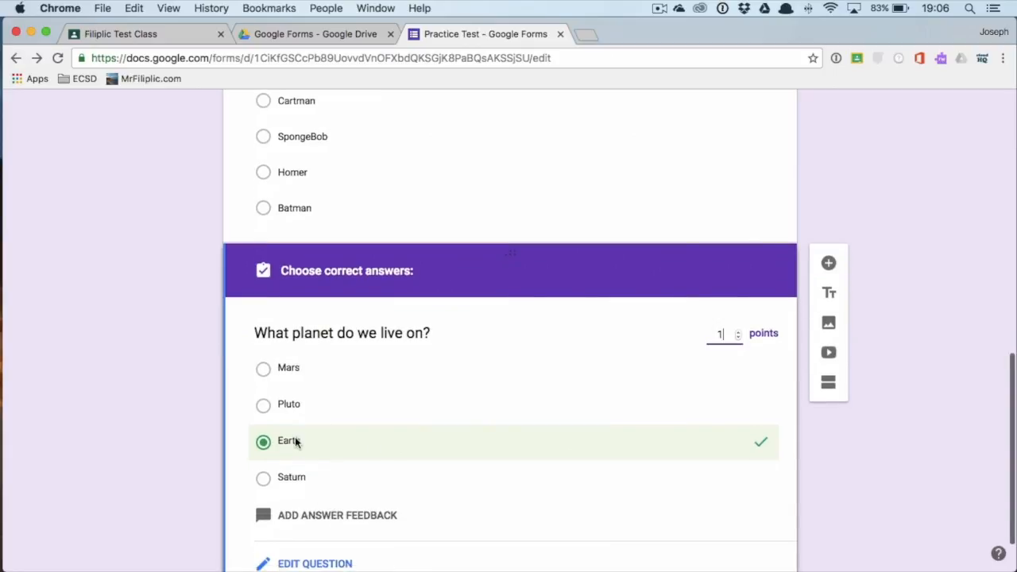
# Step: Return the planet question to editing and move the Earth option above Mars to the start of the answer list
pyautogui.scroll(-2, 278, 486)
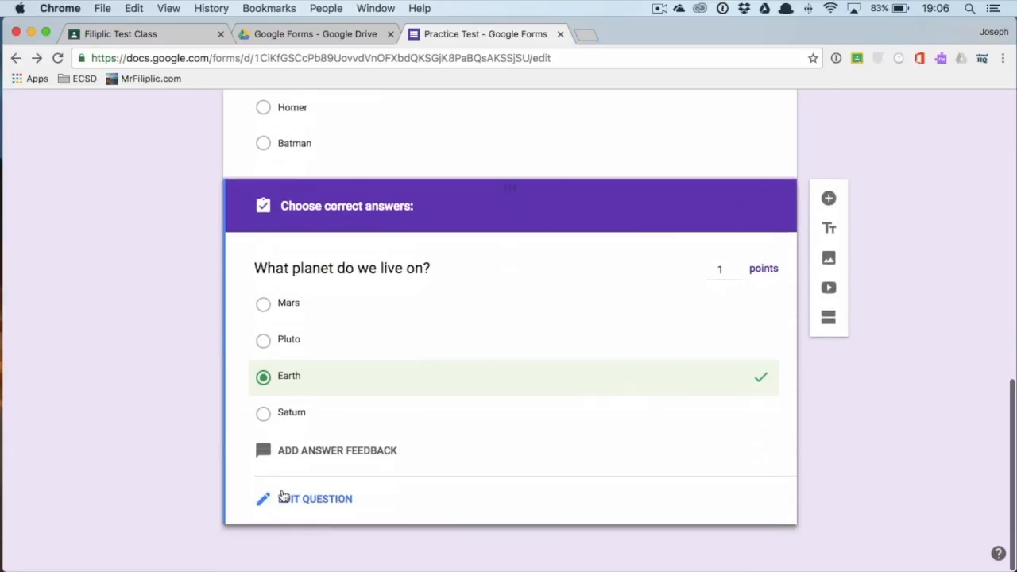
pyautogui.click(308, 500)
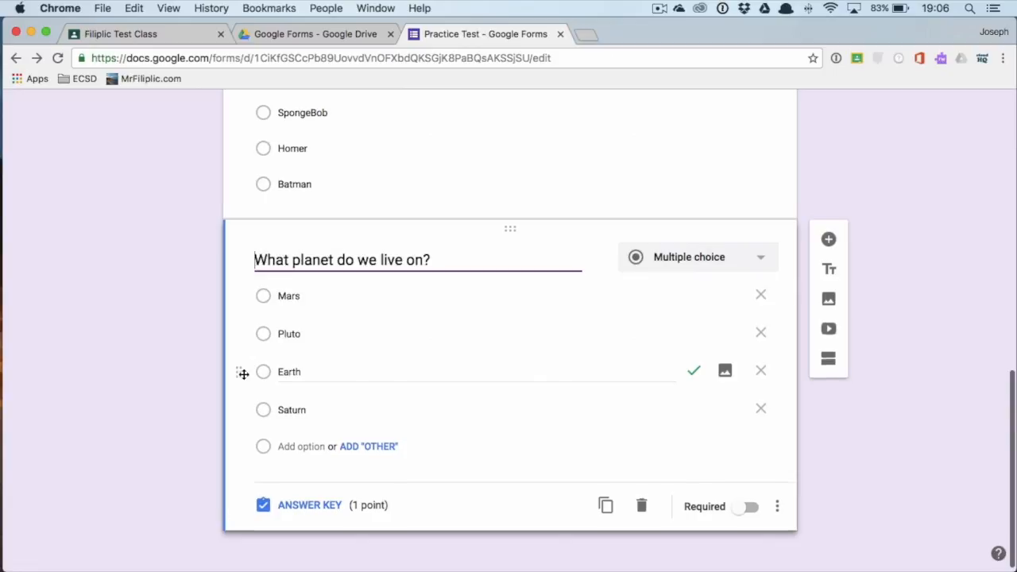
pyautogui.moveTo(240, 372); pyautogui.dragTo(247, 299)
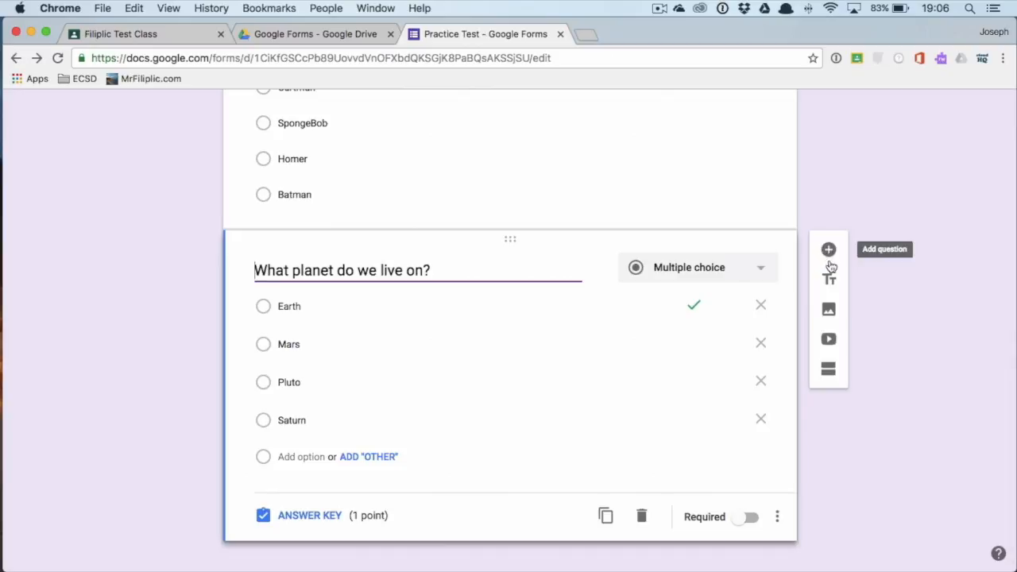
pyautogui.scroll(-1, 828, 279)
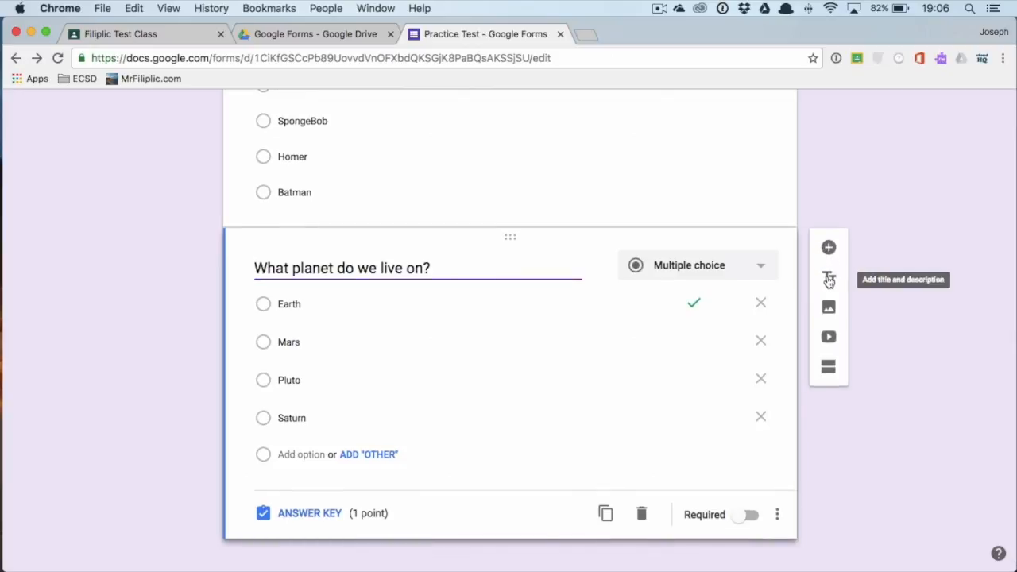
pyautogui.scroll(1, 828, 308)
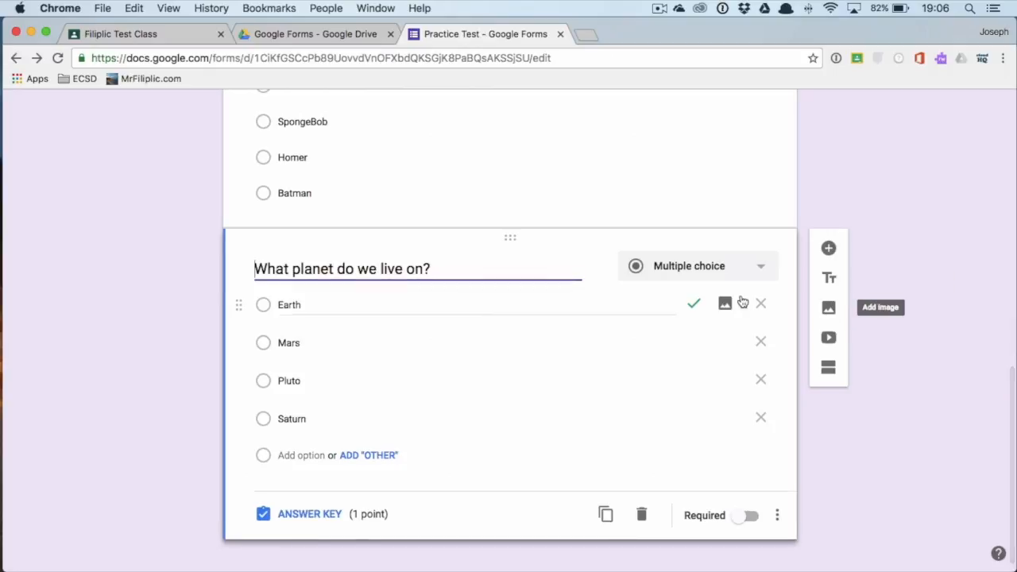
pyautogui.scroll(-1, 828, 337)
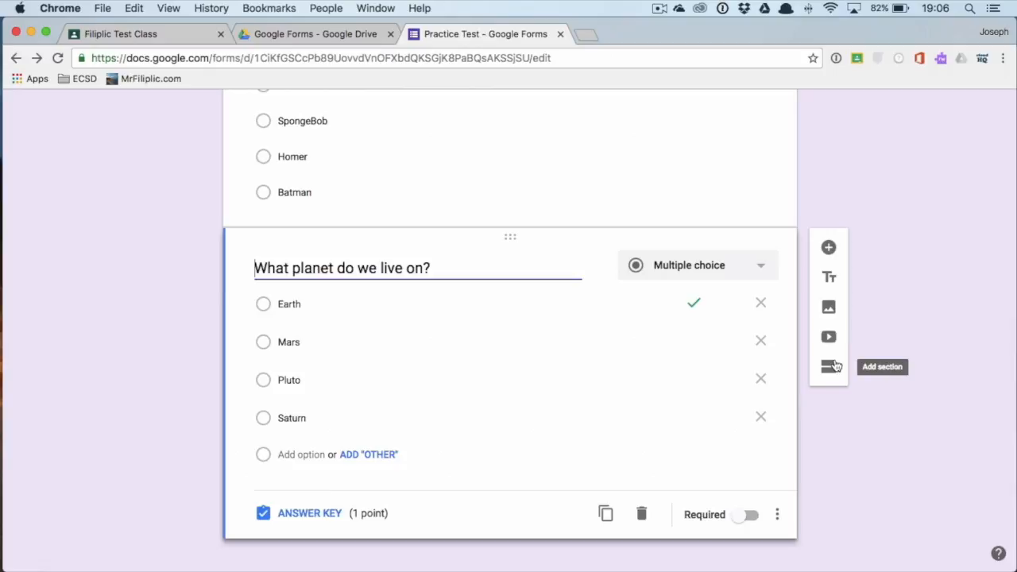
pyautogui.scroll(4, 830, 366)
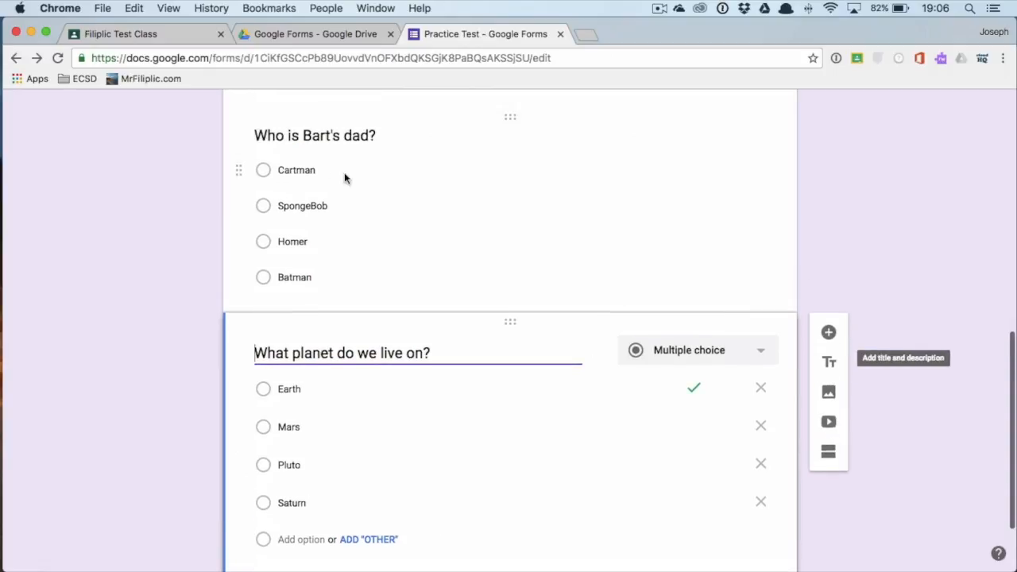
pyautogui.scroll(-3, 523, 233)
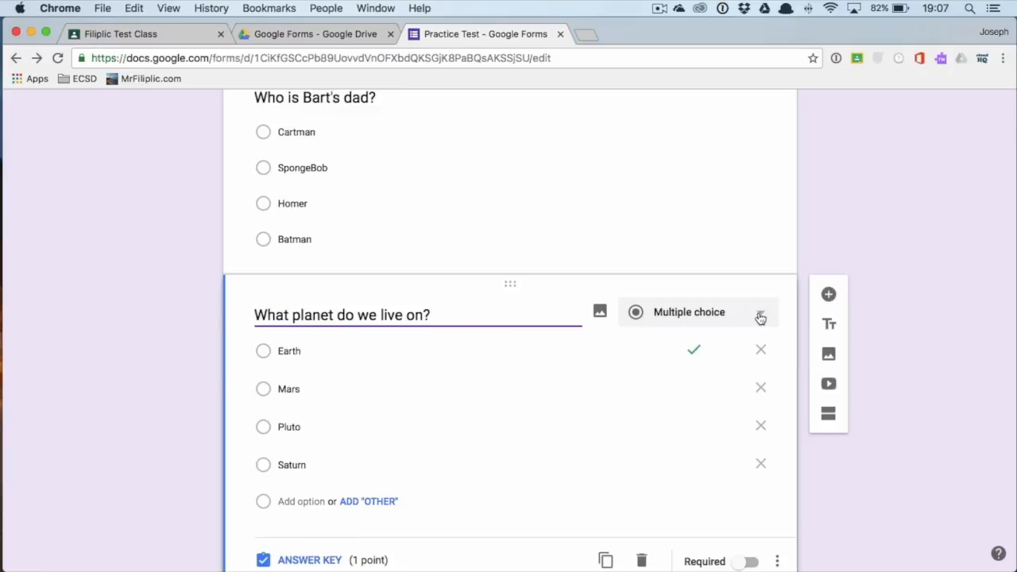
pyautogui.scroll(-2, 760, 317)
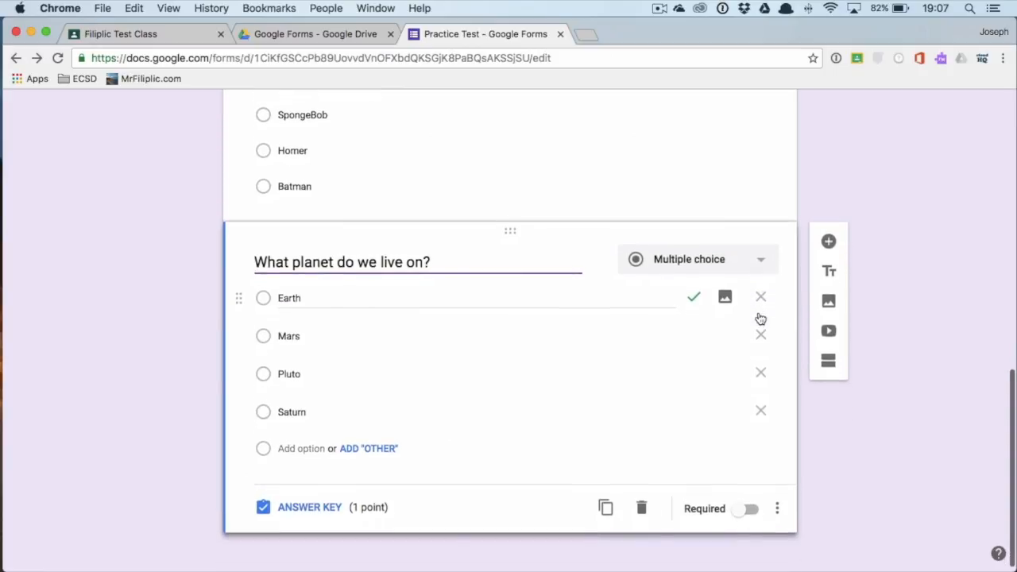
# Step: Preview the form, try to continue to the second page with the name question left blank, and close the preview
pyautogui.scroll(10, 540, 310)
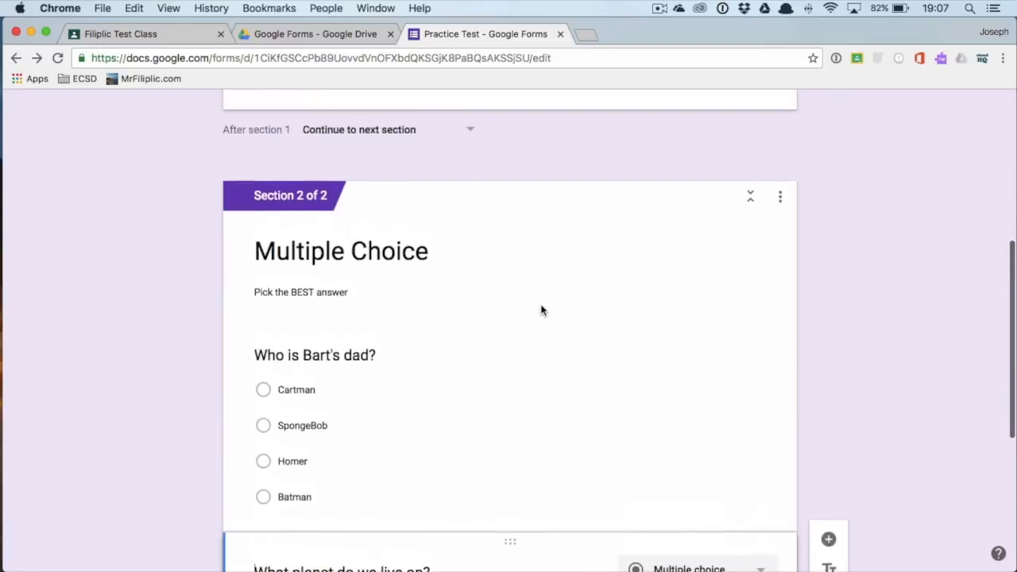
pyautogui.scroll(12, 540, 309)
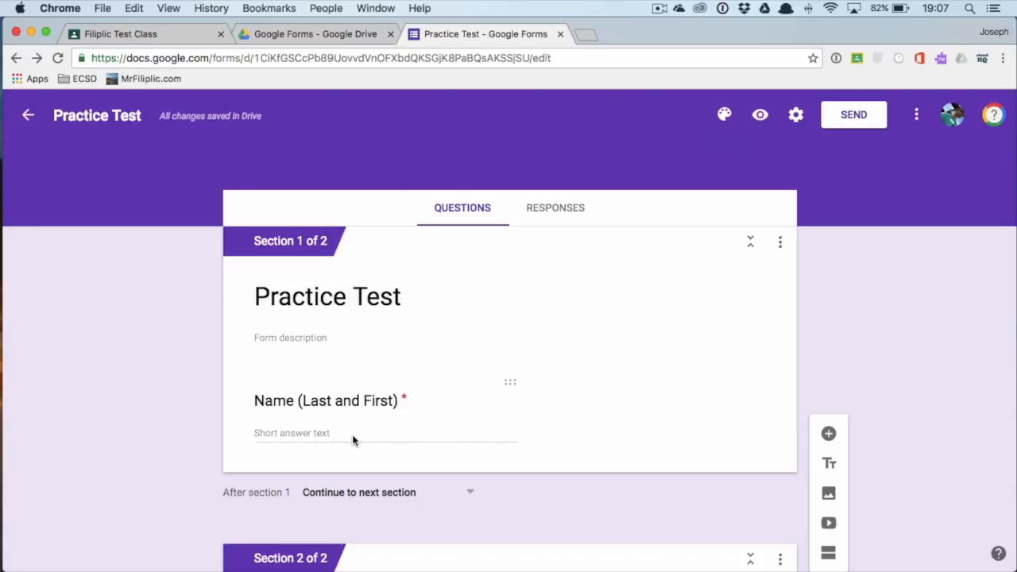
pyautogui.click(760, 117)
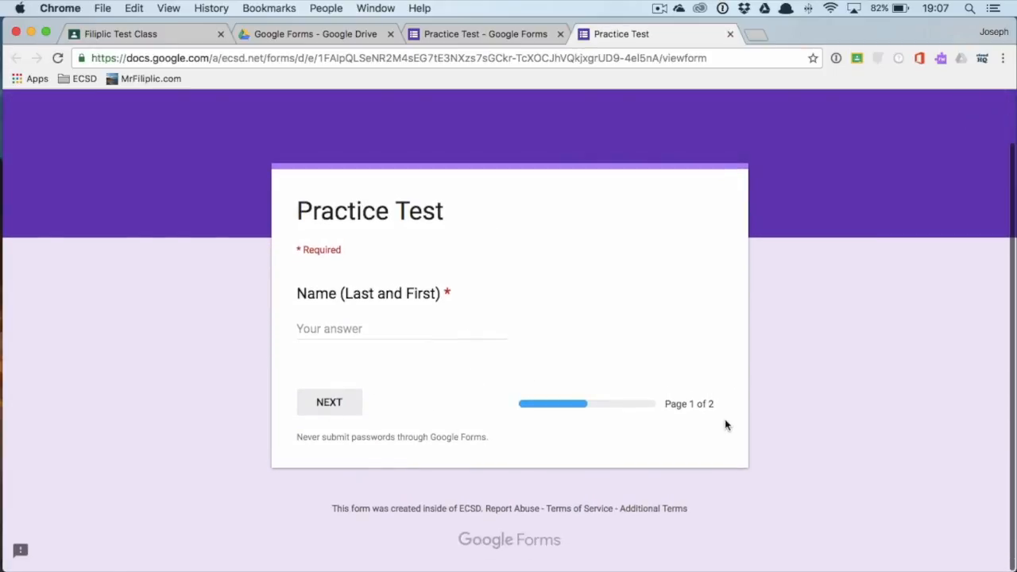
pyautogui.click(329, 411)
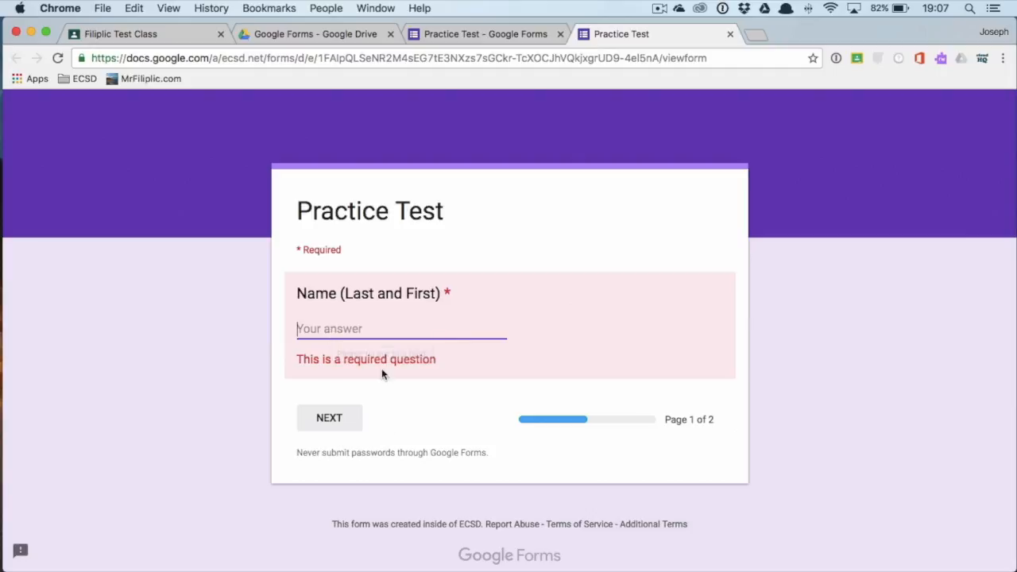
pyautogui.click(344, 421)
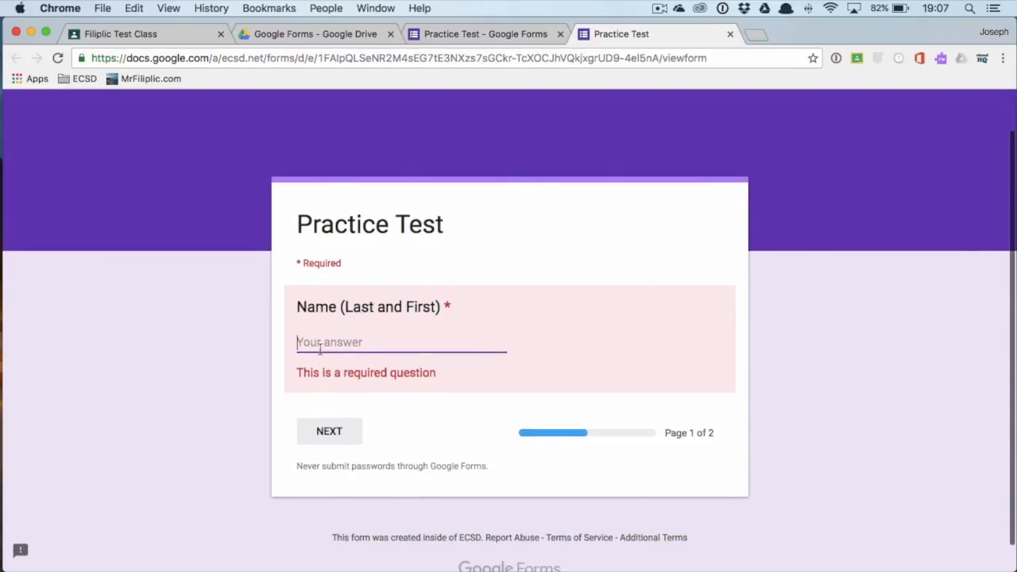
pyautogui.scroll(-1, 343, 345)
pyautogui.scroll(2, 342, 346)
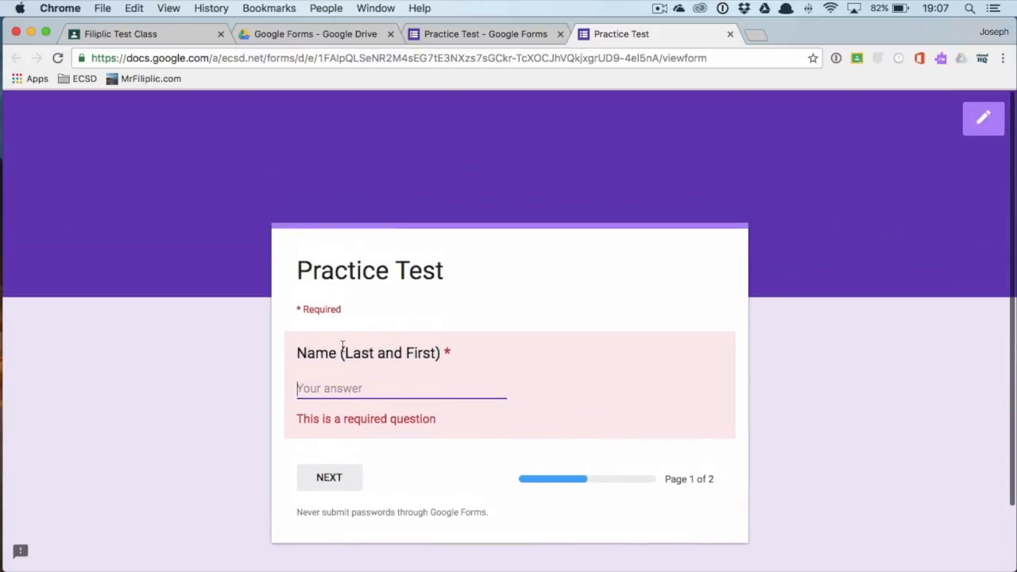
pyautogui.click(729, 33)
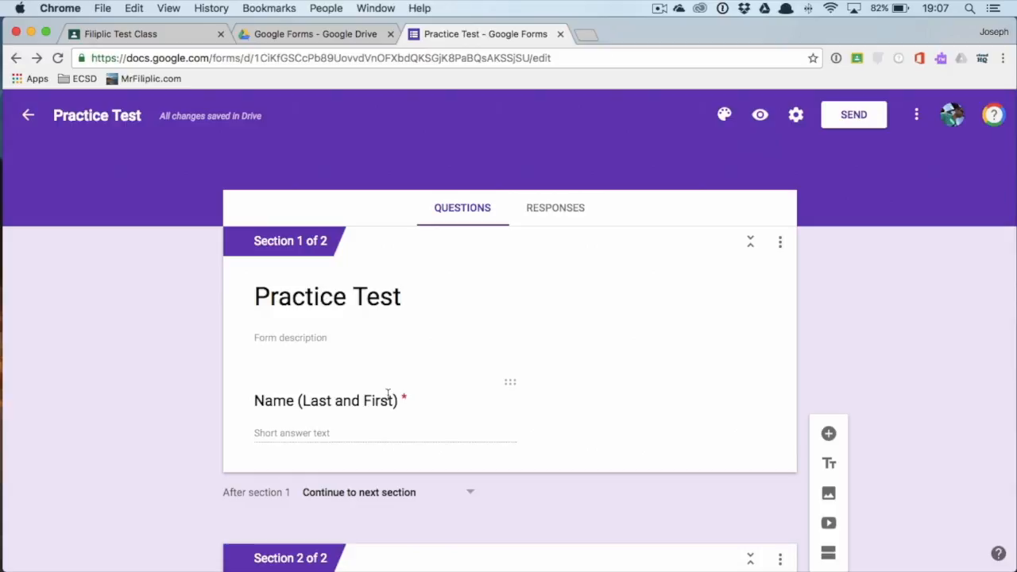
# Step: Make the Name (Last and First) question in section 1 no longer required
pyautogui.scroll(-1, 483, 397)
pyautogui.click(306, 405)
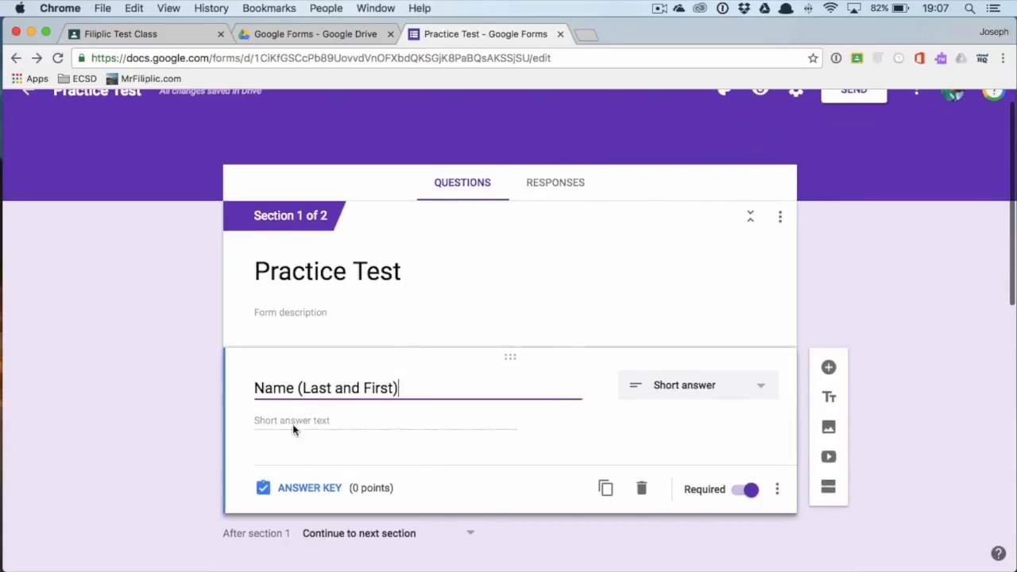
pyautogui.click(742, 482)
# Step: Preview the form again and continue past the name question without answering it
pyautogui.scroll(2, 727, 276)
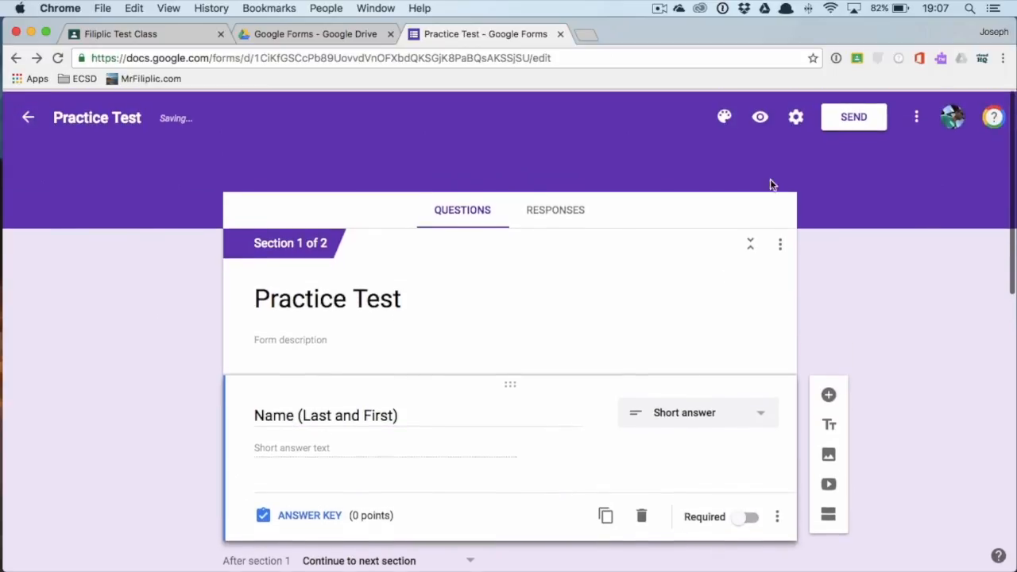
pyautogui.click(759, 114)
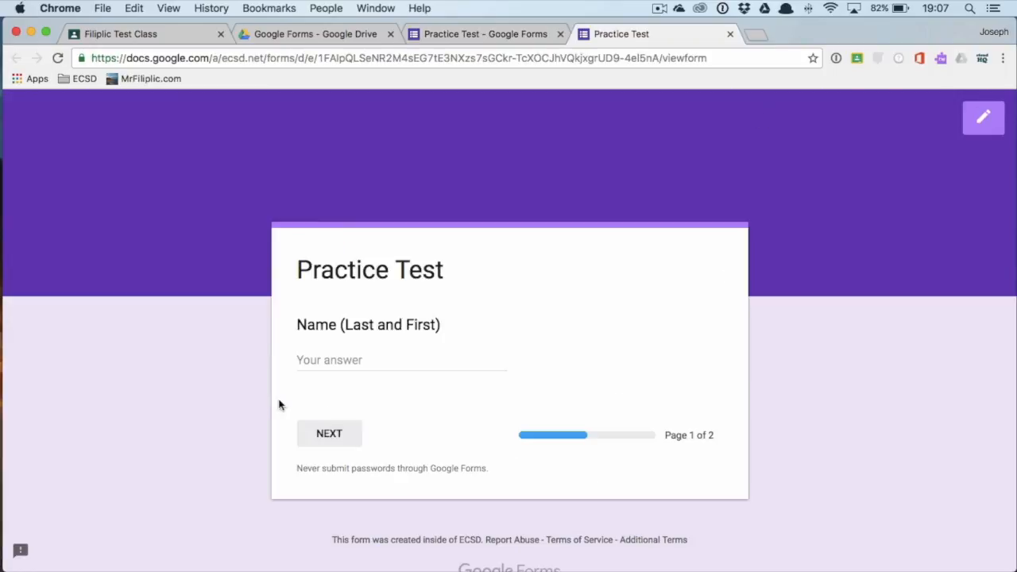
pyautogui.scroll(-1, 390, 395)
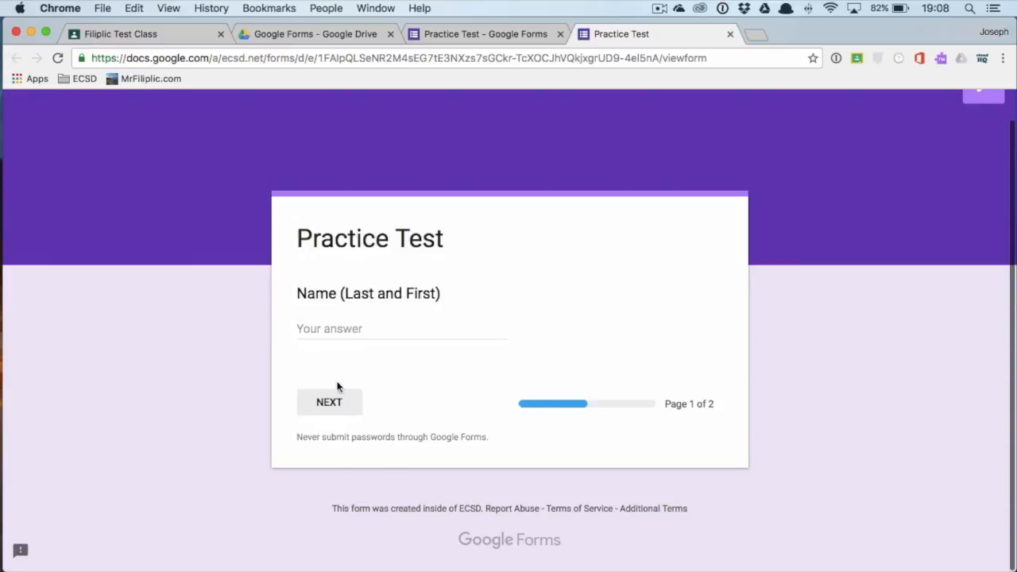
pyautogui.click(339, 408)
# Step: Examine the question order, answer options and points on the preview's Multiple Choice page, and leave the preview without submitting
pyautogui.scroll(-5, 479, 465)
pyautogui.scroll(-2, 480, 466)
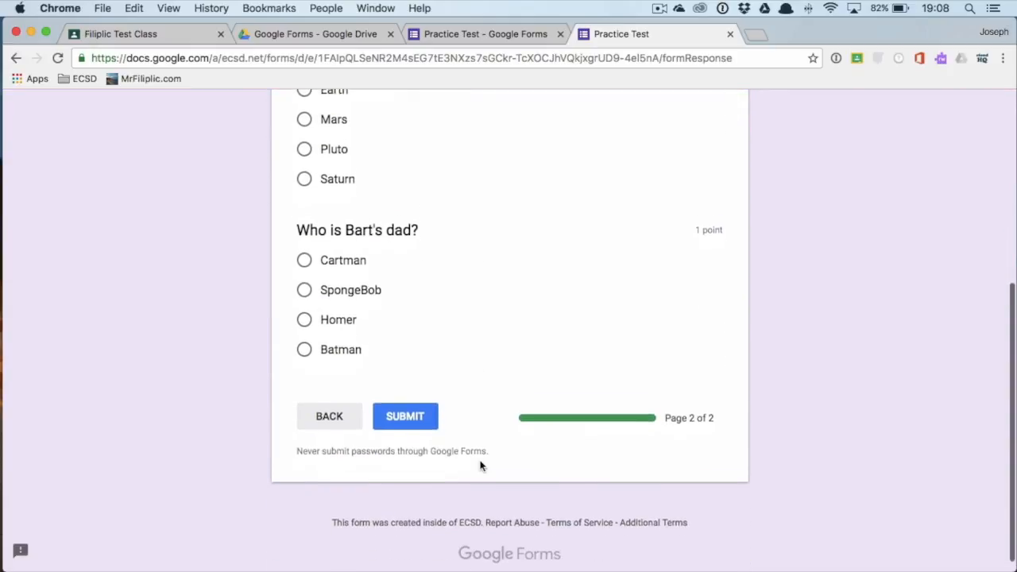
pyautogui.scroll(3, 477, 457)
pyautogui.scroll(3, 473, 446)
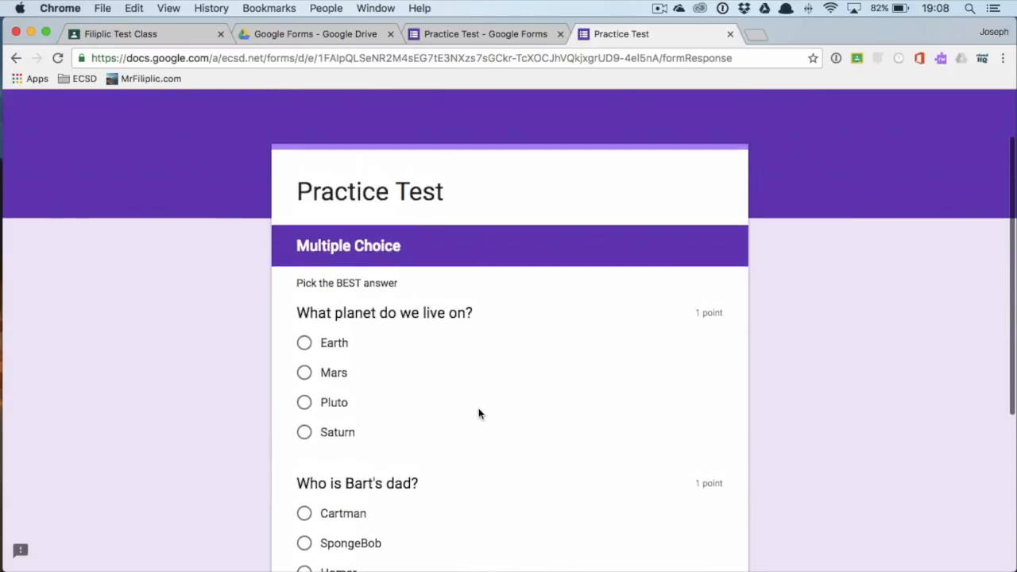
pyautogui.scroll(-4, 391, 381)
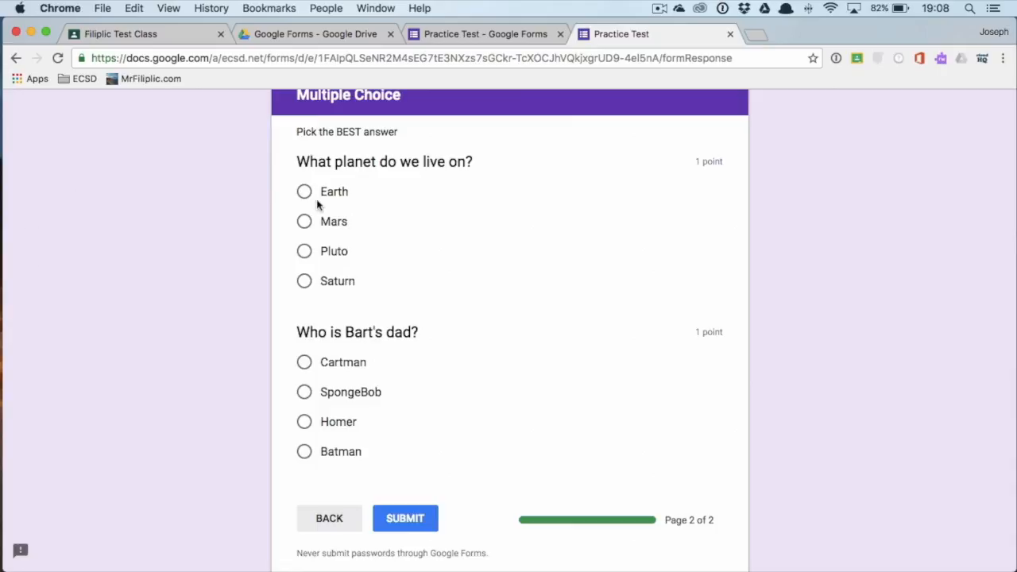
pyautogui.scroll(4, 410, 333)
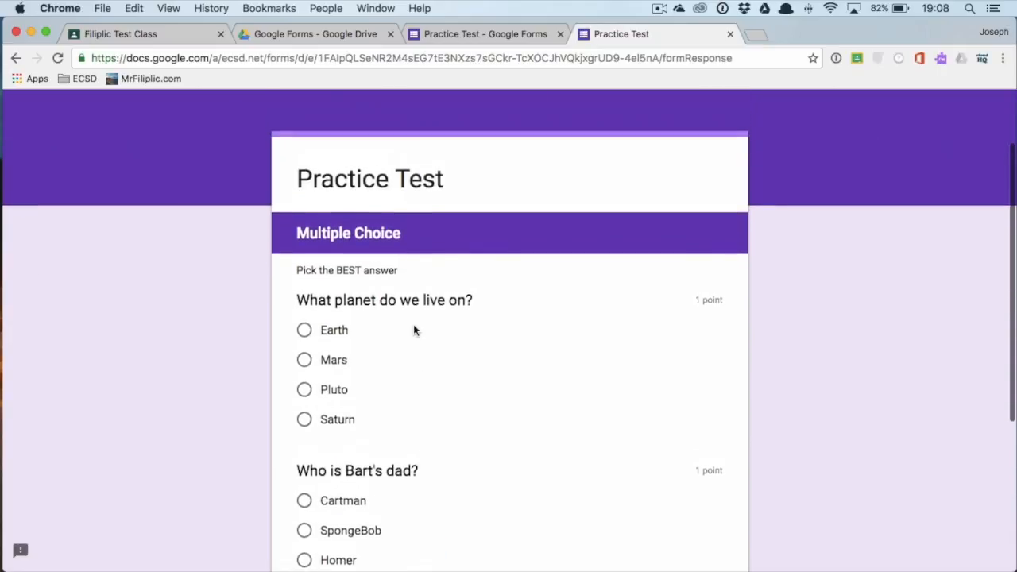
pyautogui.scroll(-5, 413, 329)
pyautogui.scroll(-2, 413, 330)
pyautogui.scroll(3, 413, 331)
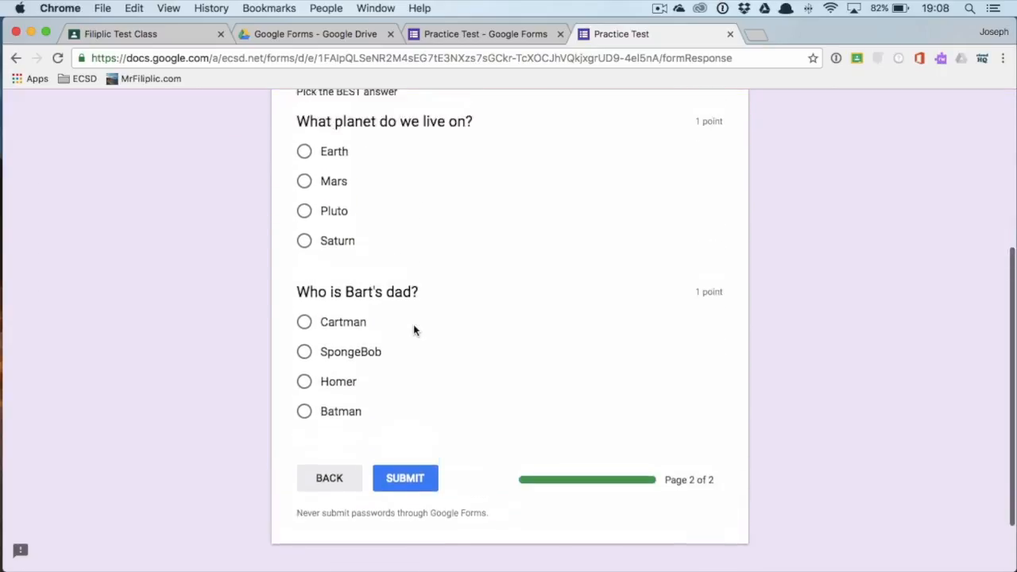
pyautogui.scroll(-3, 413, 331)
pyautogui.scroll(4, 413, 330)
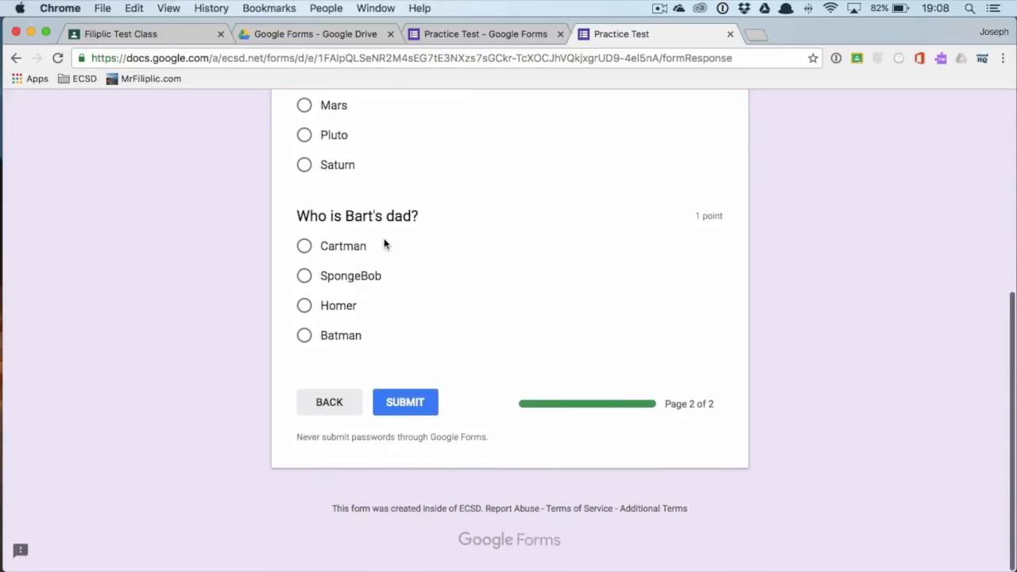
pyautogui.scroll(3, 379, 236)
pyautogui.scroll(-3, 378, 235)
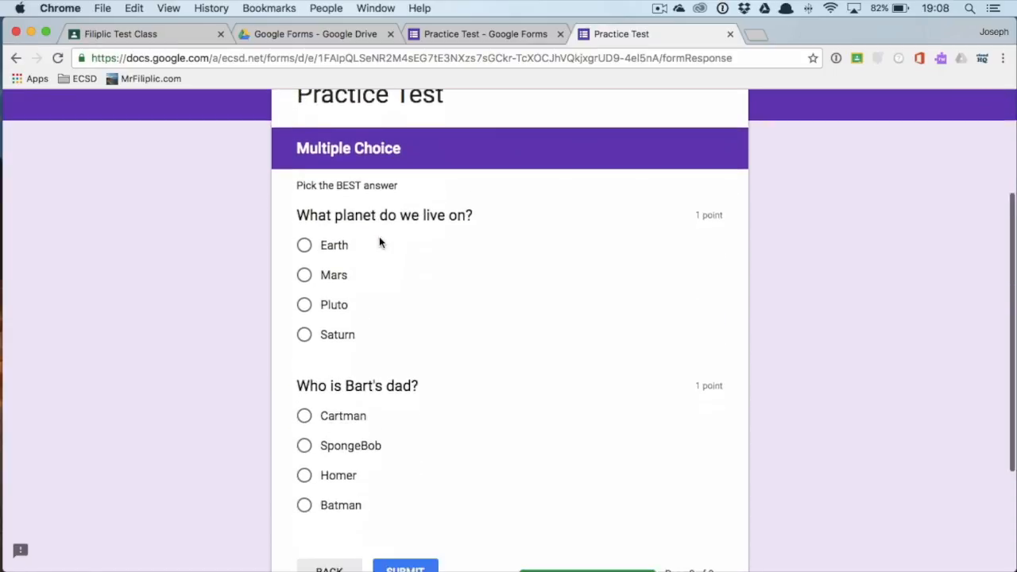
pyautogui.scroll(4, 379, 236)
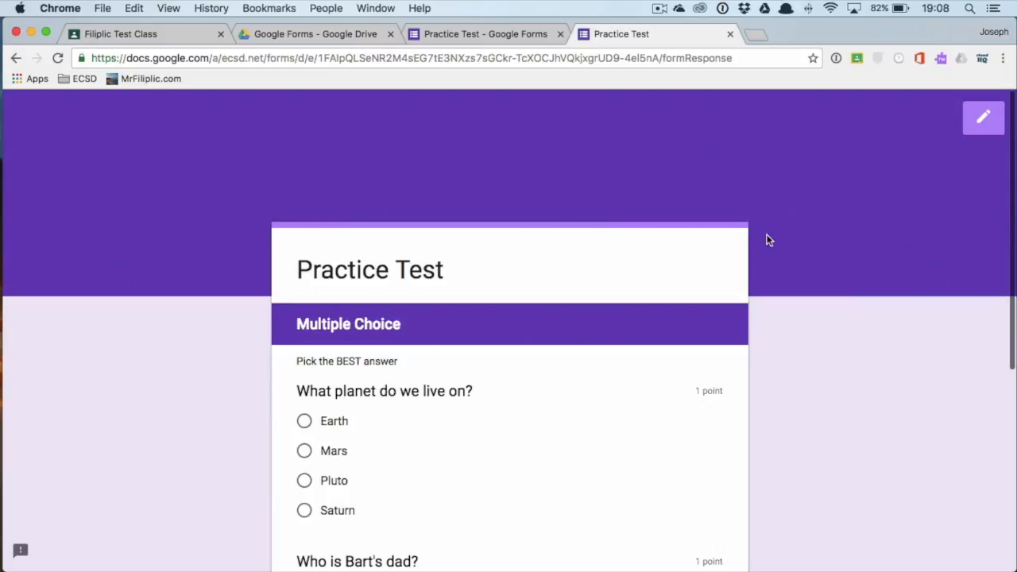
pyautogui.click(730, 33)
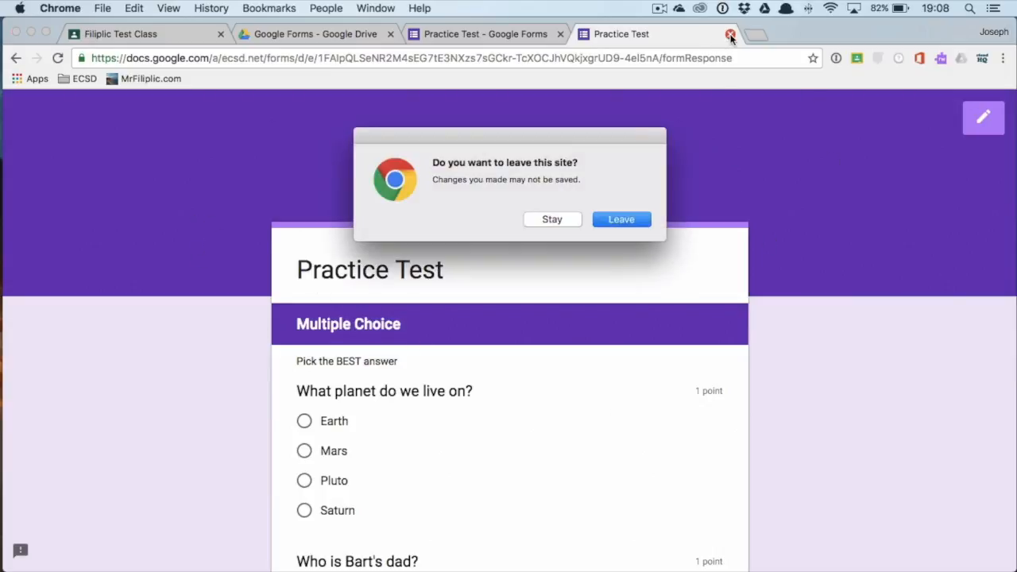
pyautogui.click(607, 219)
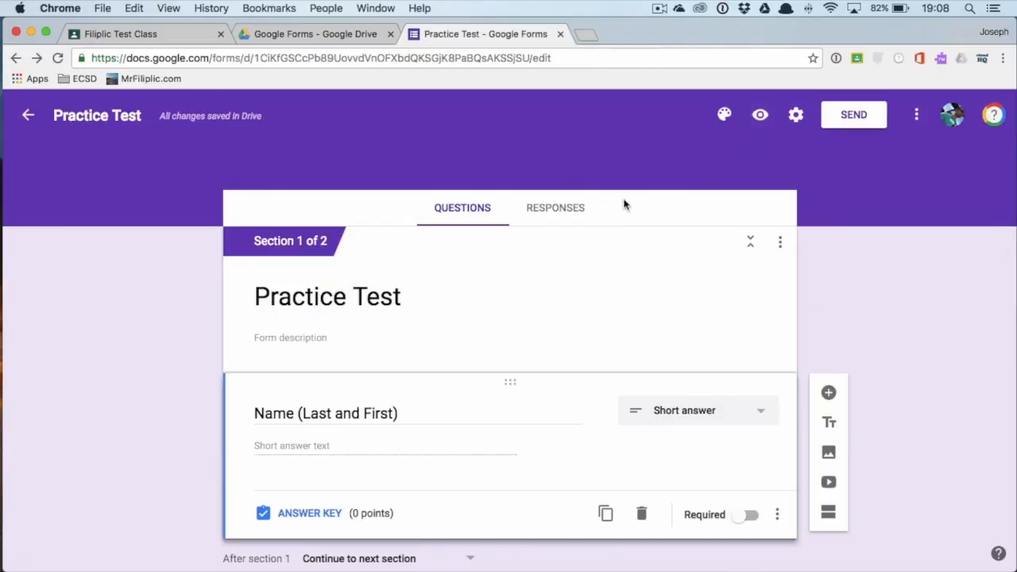
# Step: Apply the paintbrushes image from the Work and School themes as the form's header
pyautogui.click(725, 116)
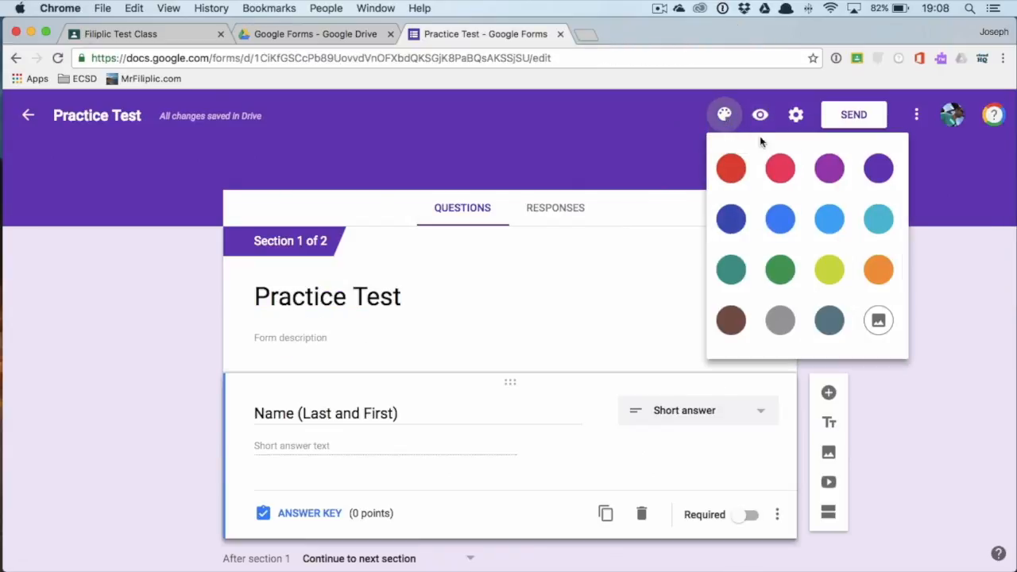
pyautogui.click(875, 321)
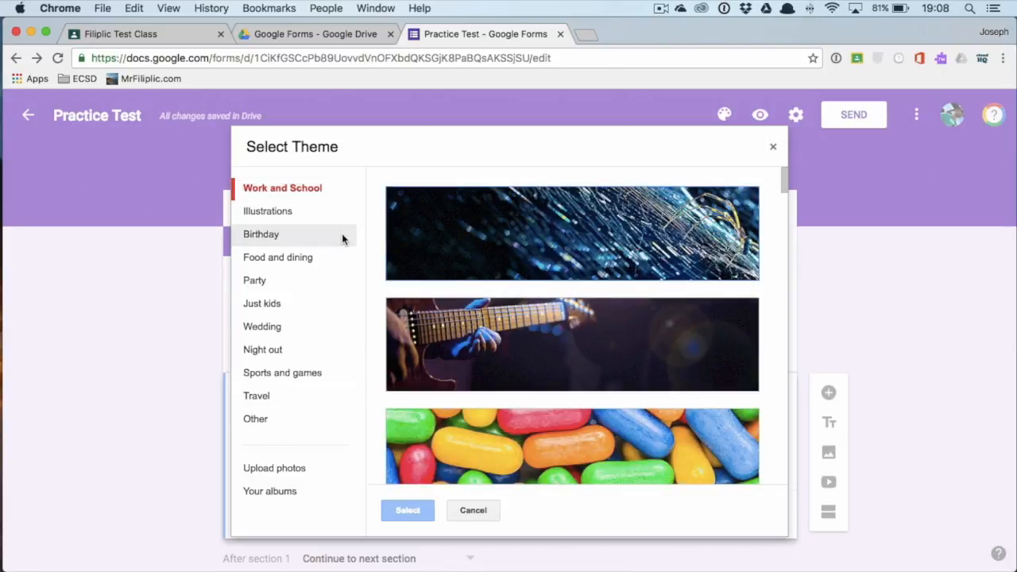
pyautogui.scroll(-10, 556, 317)
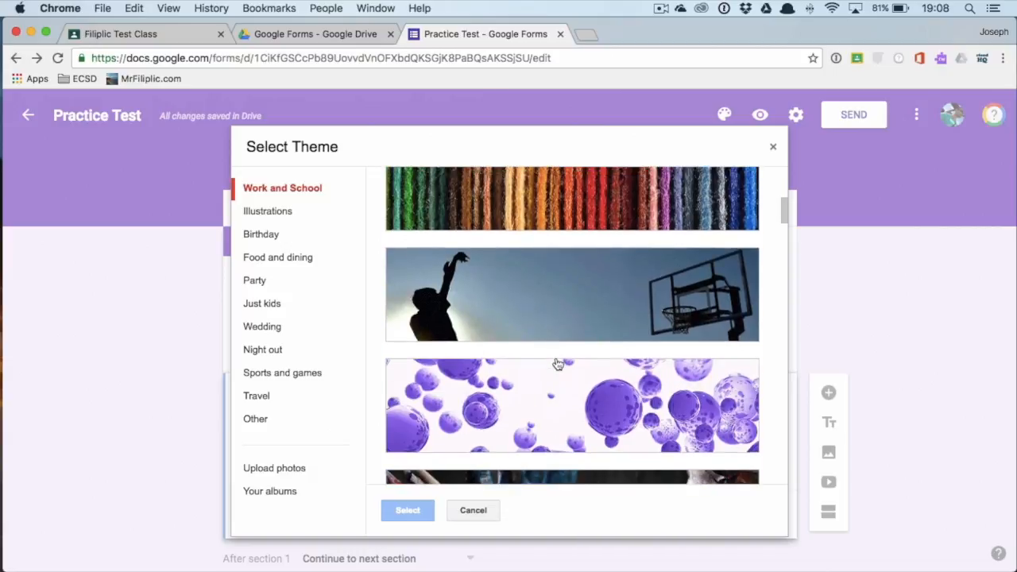
pyautogui.scroll(-3, 556, 362)
pyautogui.click(537, 380)
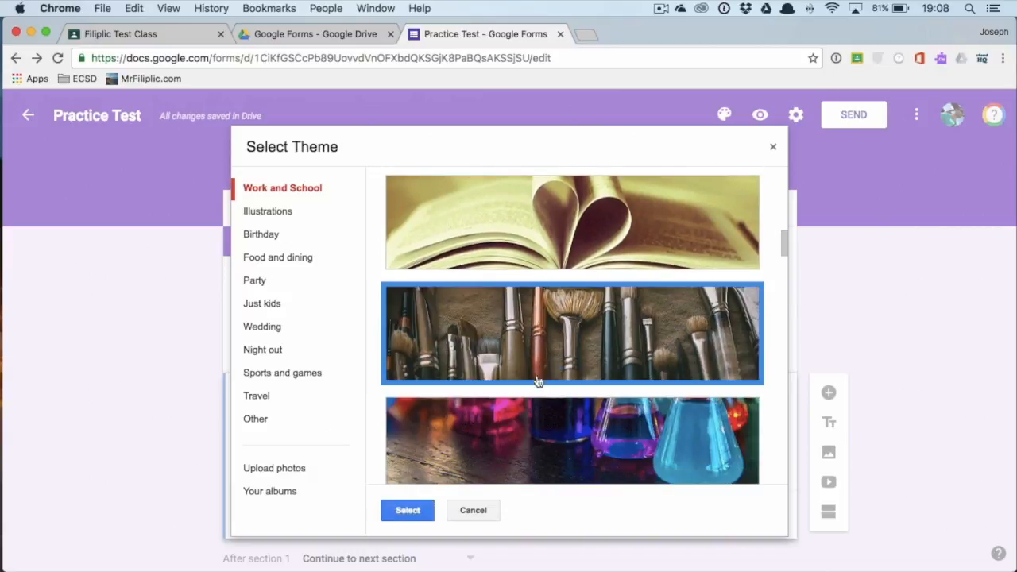
pyautogui.click(406, 511)
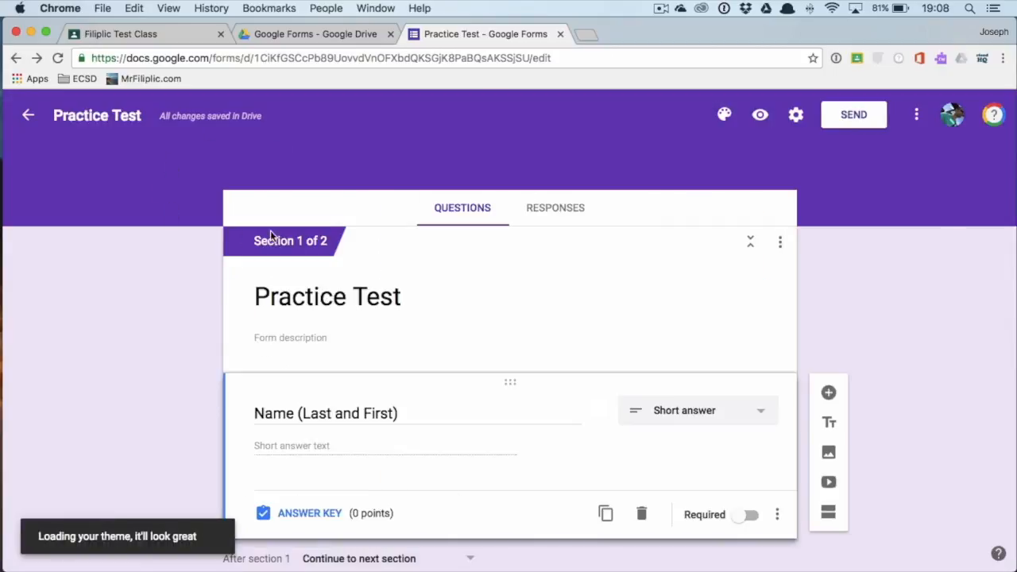
# Step: Make the Name (Last and First) question in section 1 a required question
pyautogui.scroll(-4, 572, 351)
pyautogui.scroll(4, 572, 351)
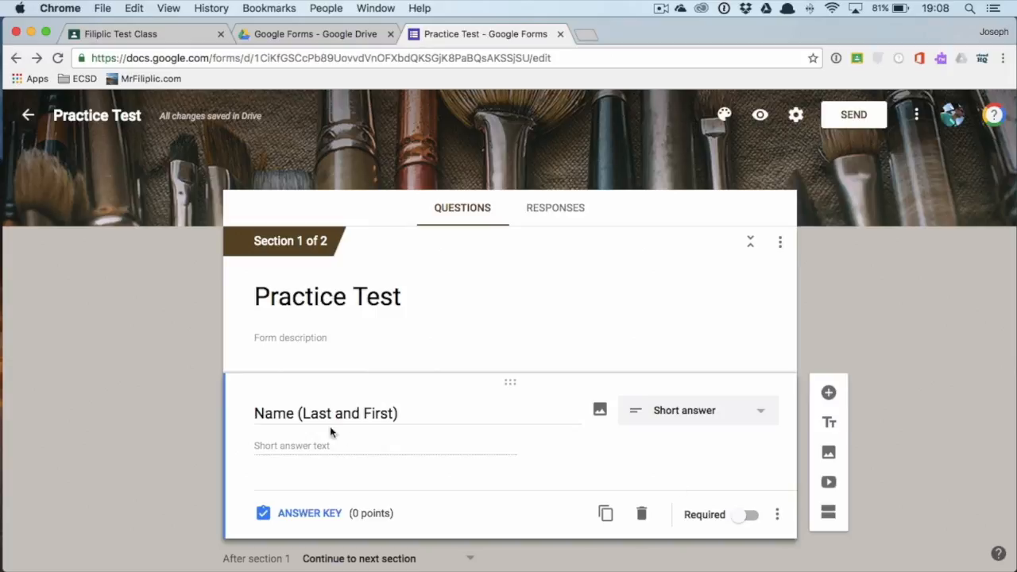
pyautogui.click(747, 516)
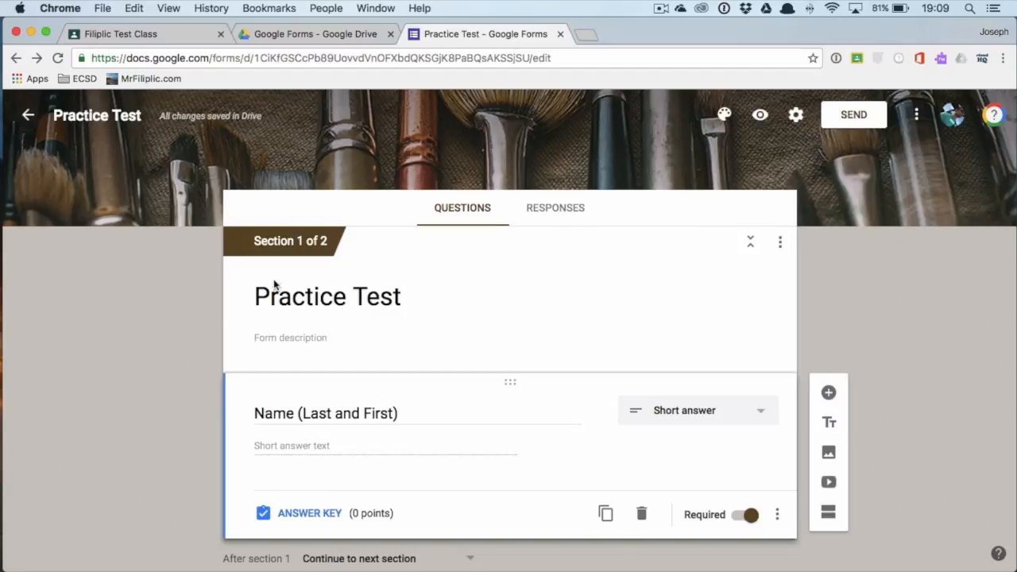
# Step: Review the themed form, then look at its email sending options and leave them without sending
pyautogui.scroll(-5, 189, 339)
pyautogui.scroll(5, 189, 339)
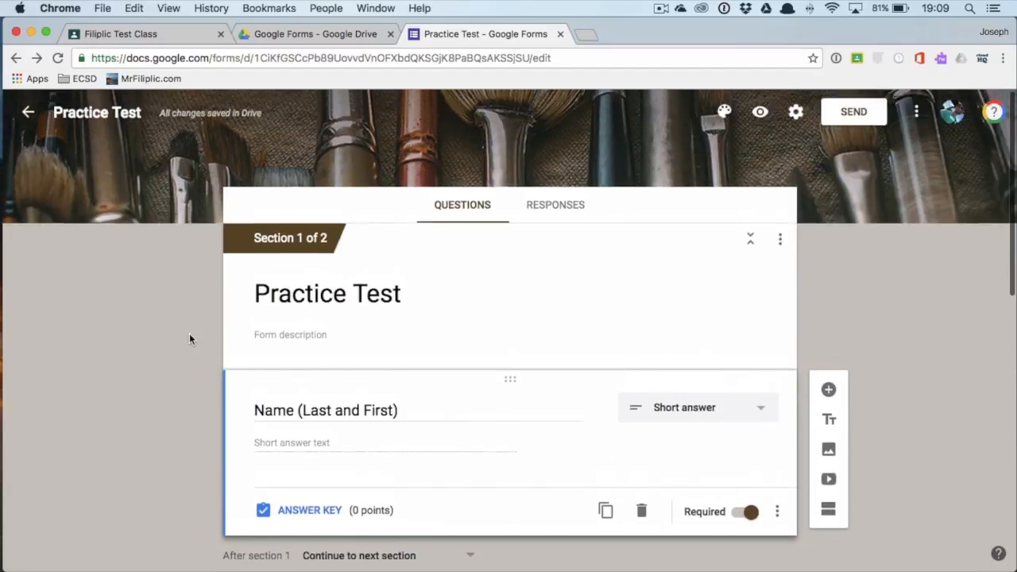
pyautogui.scroll(-3, 189, 339)
pyautogui.scroll(-3, 189, 340)
pyautogui.scroll(5, 192, 339)
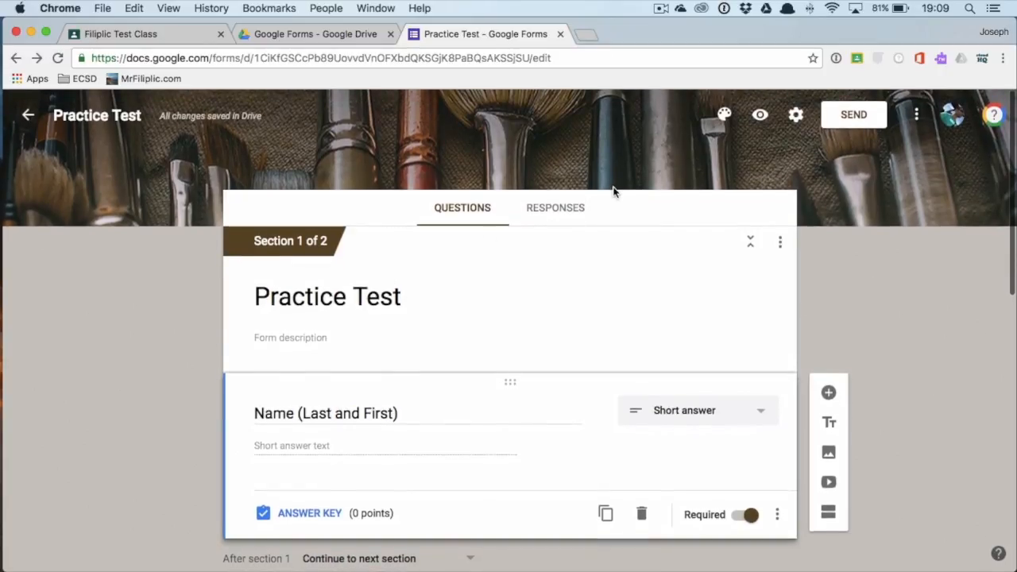
pyautogui.click(851, 116)
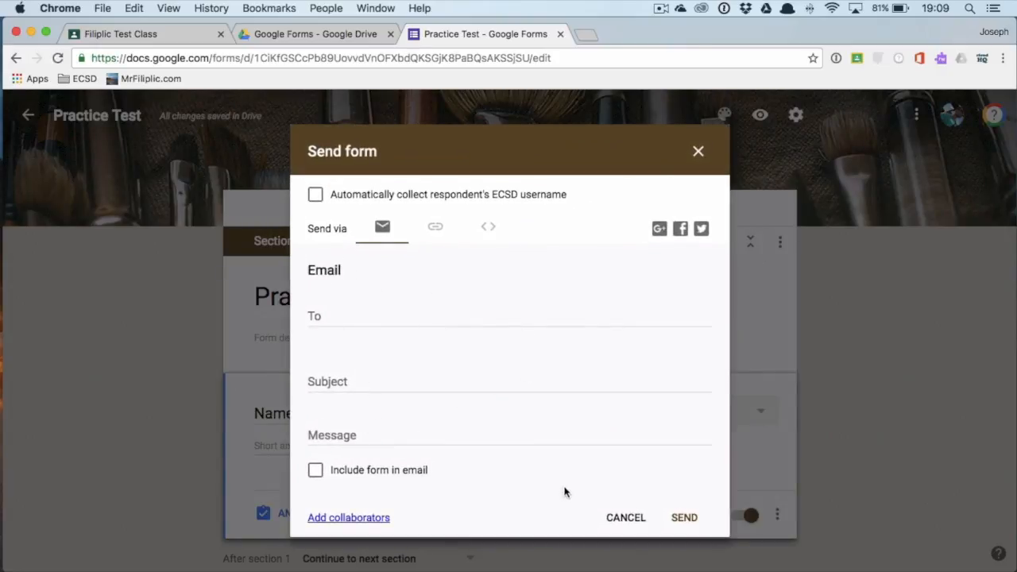
pyautogui.click(624, 517)
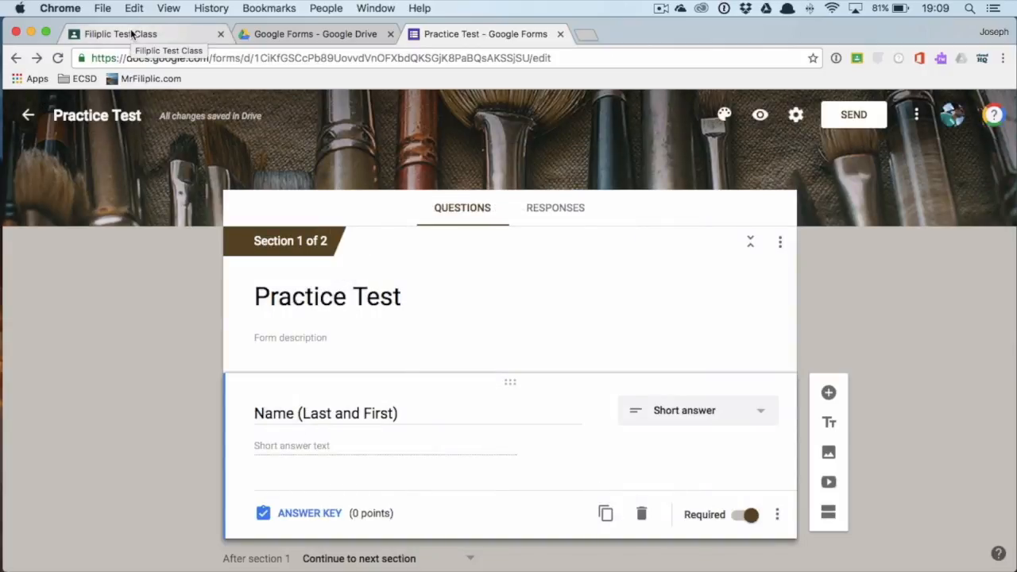
# Step: Switch to the test class in Google Classroom and create a new assignment titled Practice Test
pyautogui.click(132, 34)
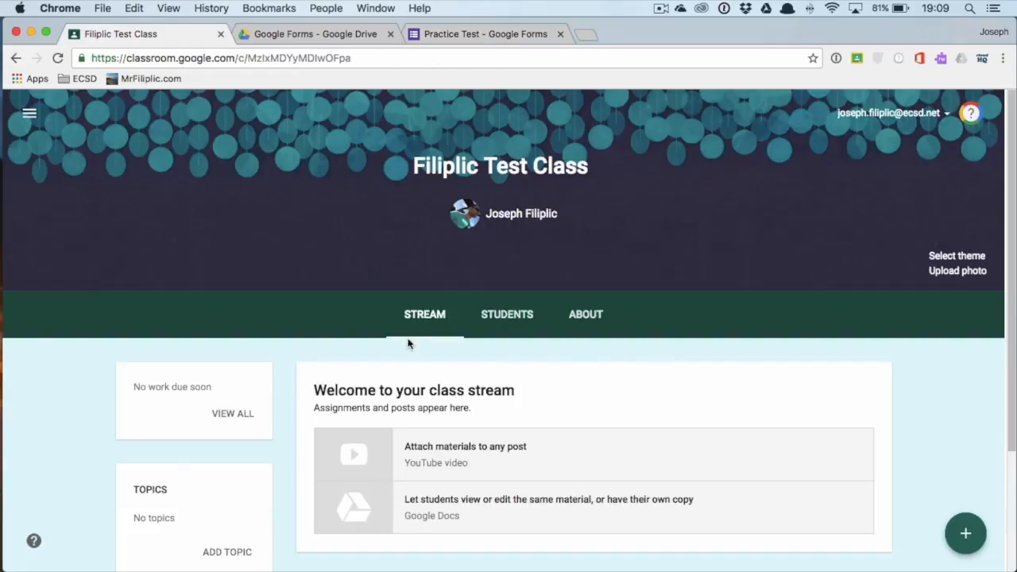
pyautogui.moveTo(974, 531)
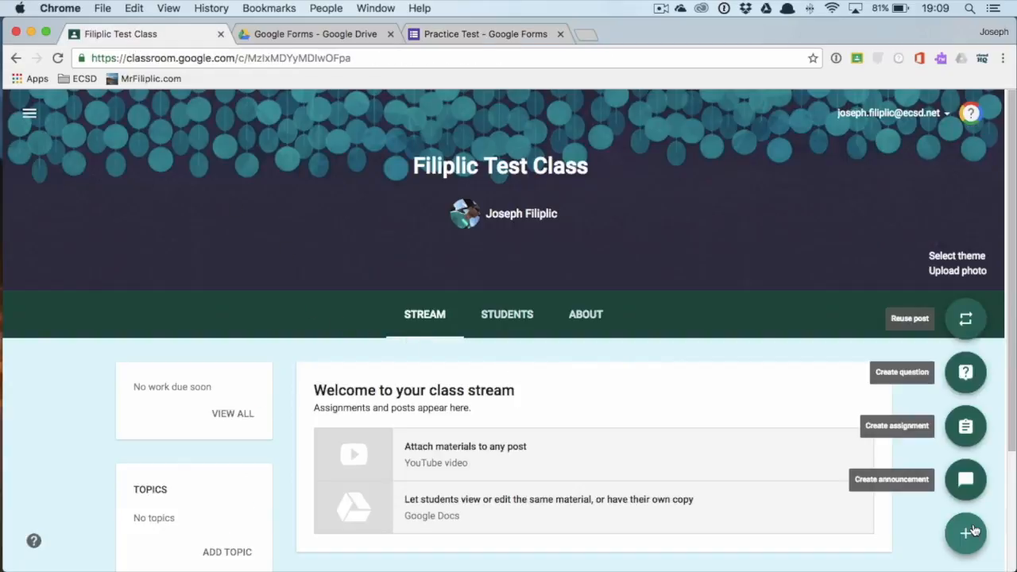
pyautogui.click(965, 427)
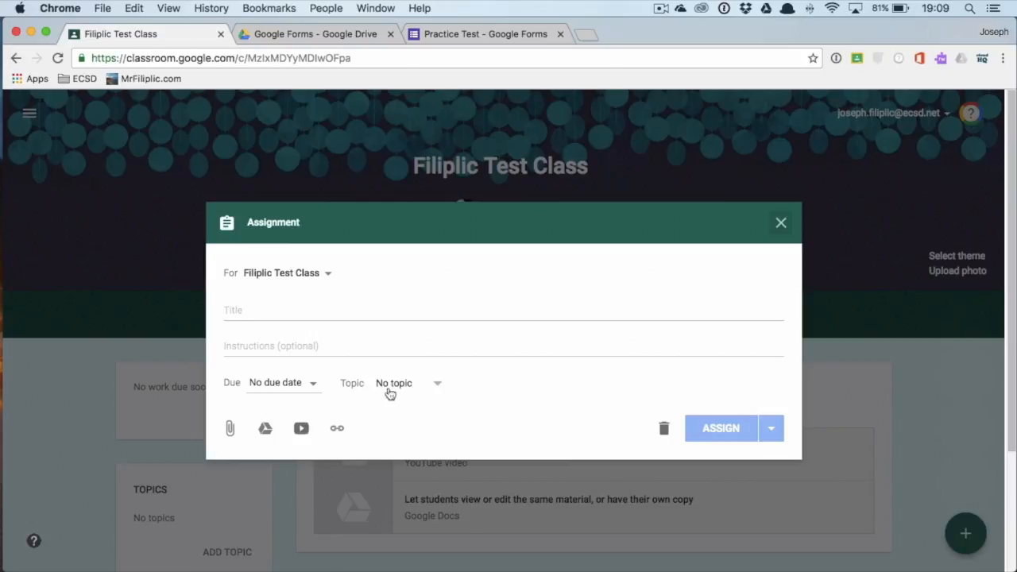
pyautogui.click(250, 309)
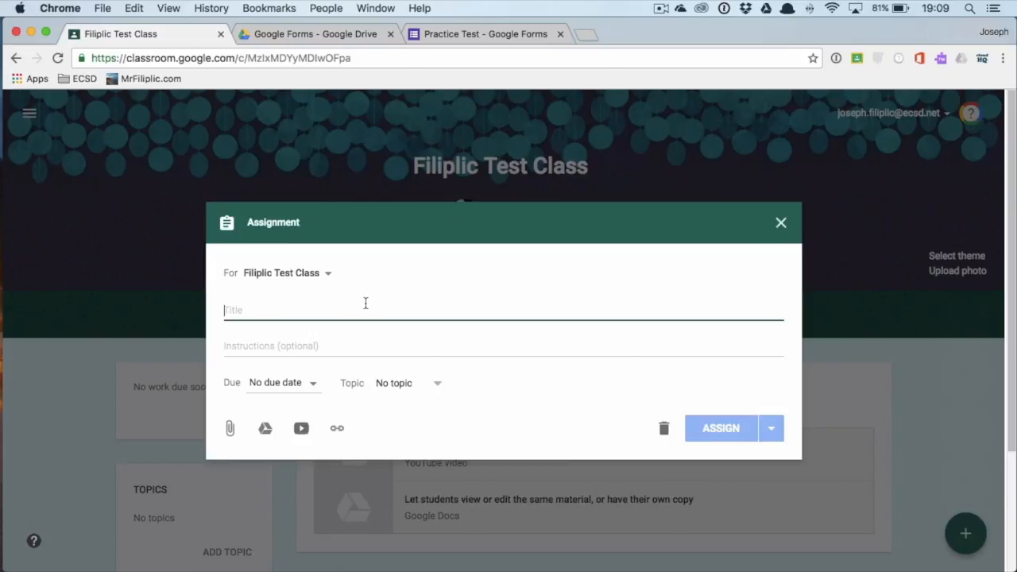
pyautogui.write('Practice Test')
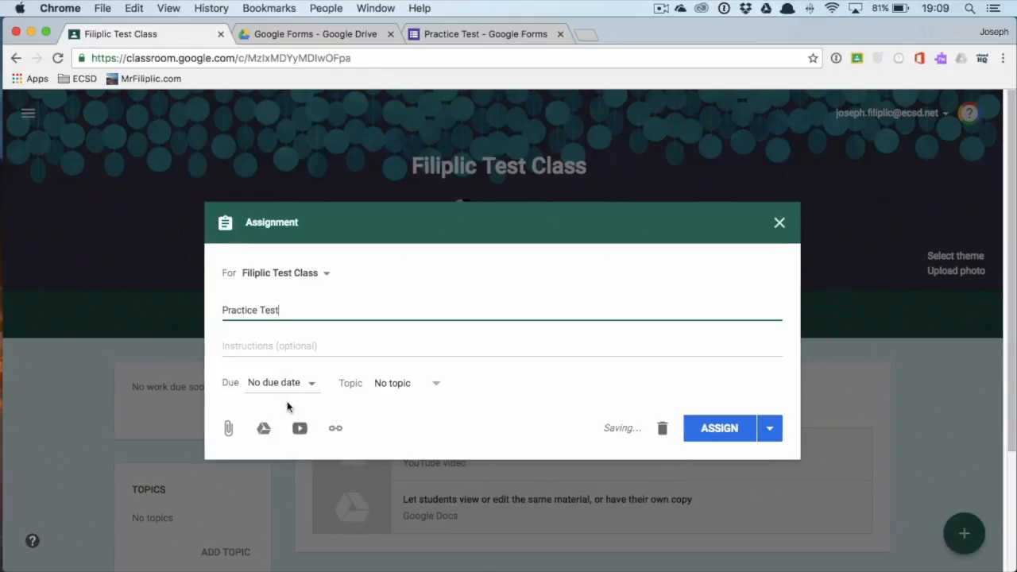
# Step: Attach the Practice Test form from the recent Google Drive files to the assignment
pyautogui.click(265, 428)
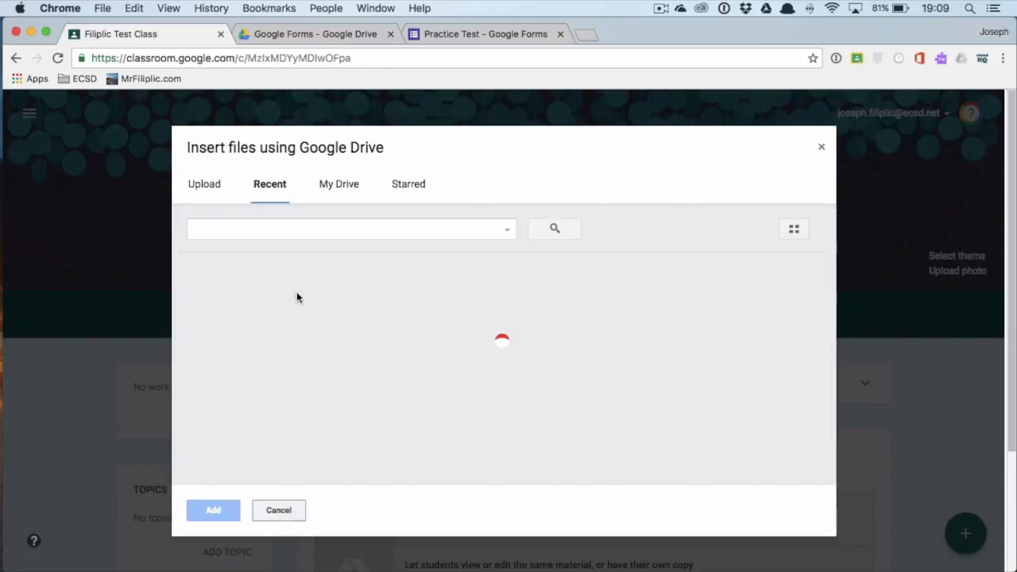
pyautogui.scroll(-1, 334, 402)
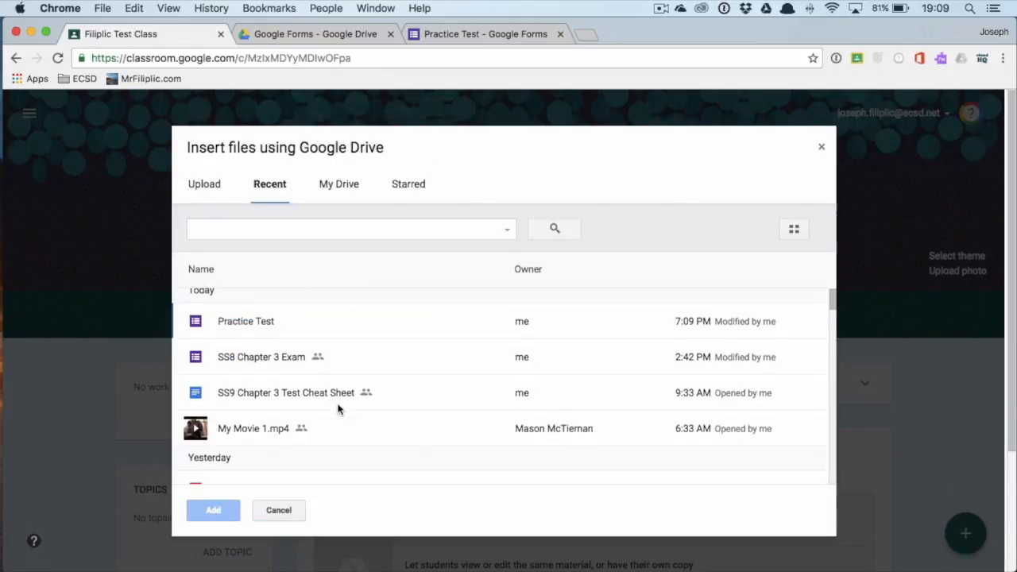
pyautogui.click(232, 328)
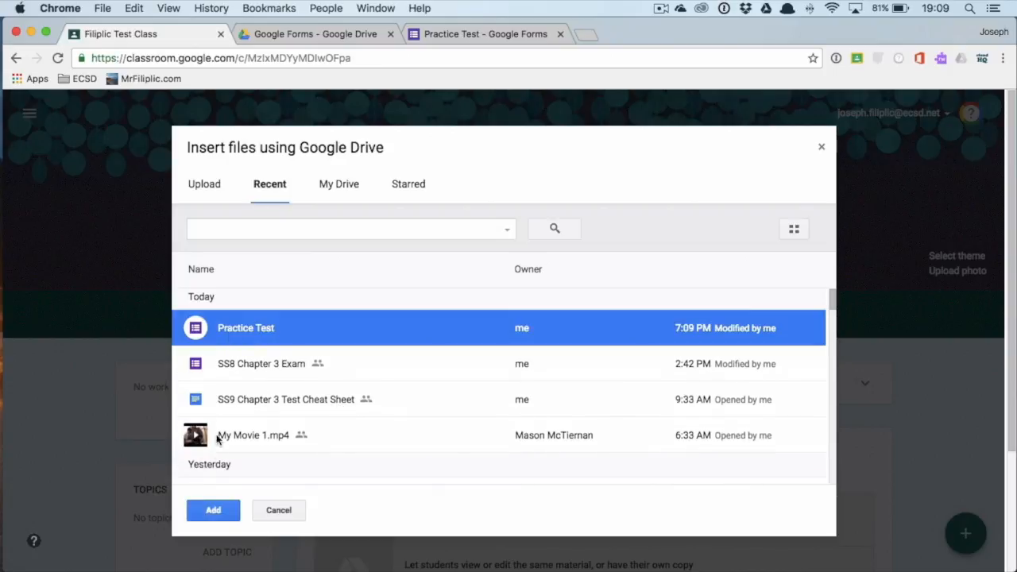
pyautogui.click(213, 510)
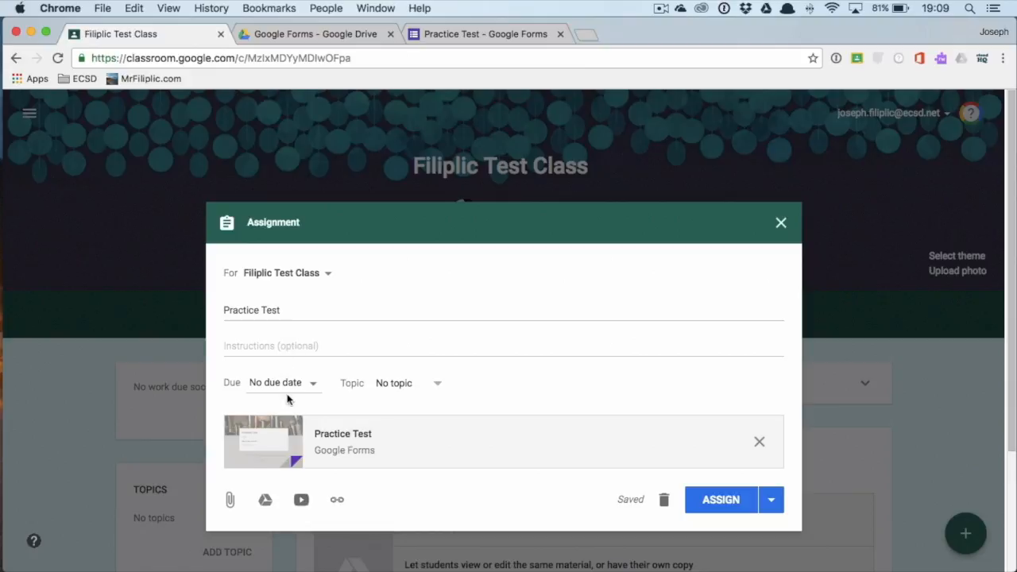
# Step: Examine the assignment's due date setting and its Assign, Schedule and Save draft options without choosing any
pyautogui.click(310, 383)
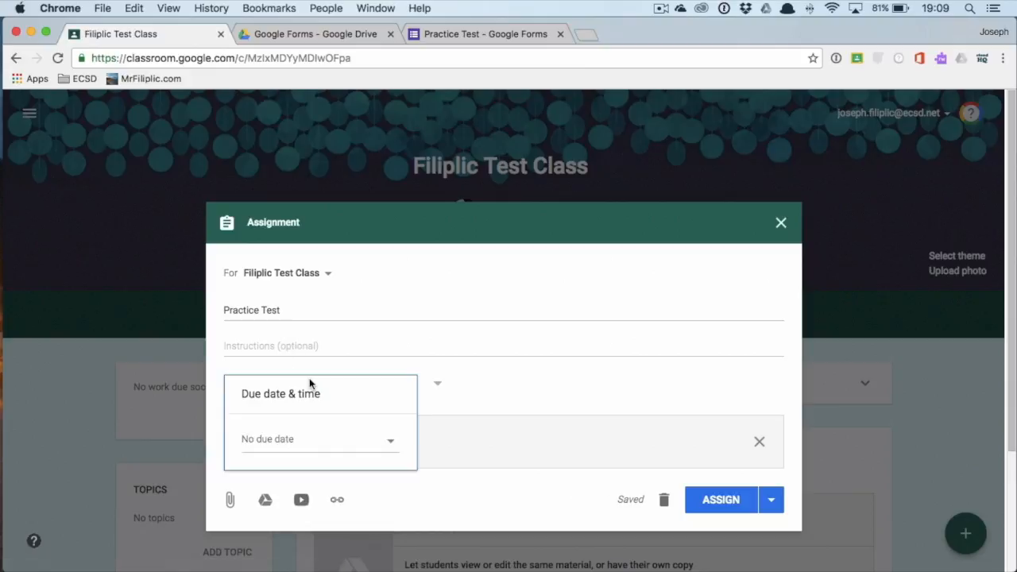
pyautogui.click(344, 353)
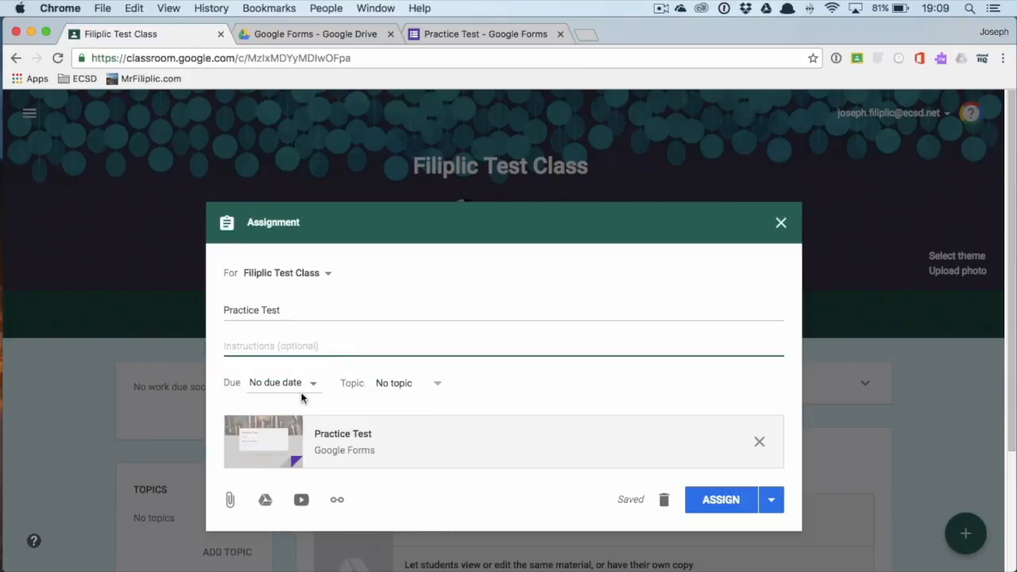
pyautogui.click(776, 505)
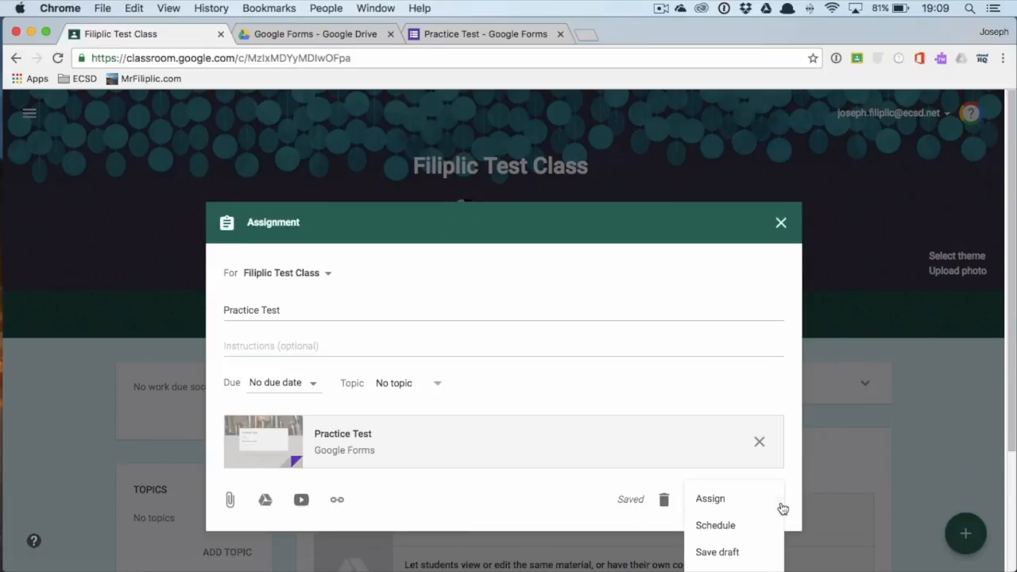
pyautogui.scroll(-1, 783, 509)
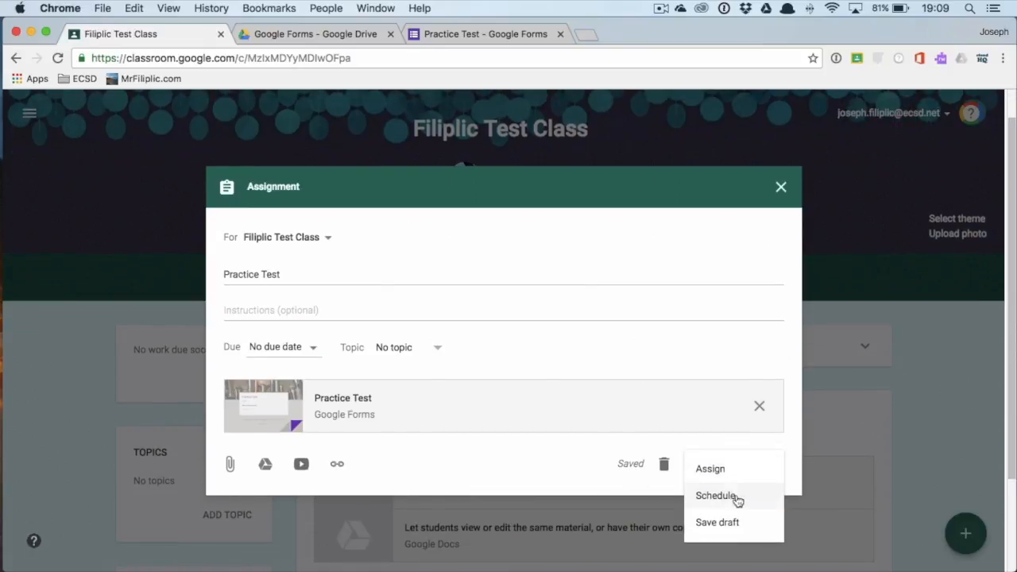
pyautogui.click(578, 476)
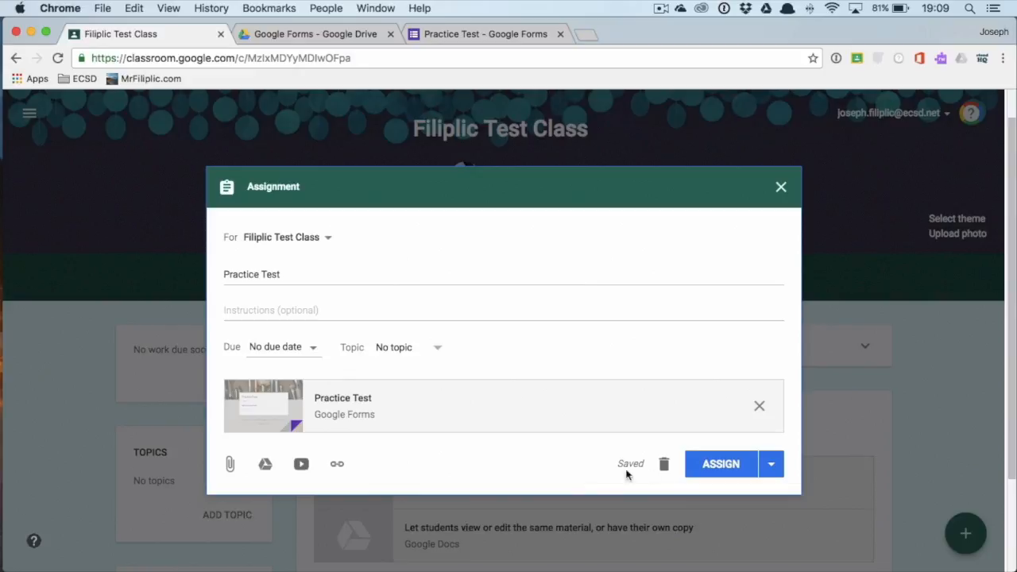
# Step: Assign Practice Test to the class and open the attached form from its post in the class stream
pyautogui.click(719, 469)
pyautogui.scroll(-2, 658, 317)
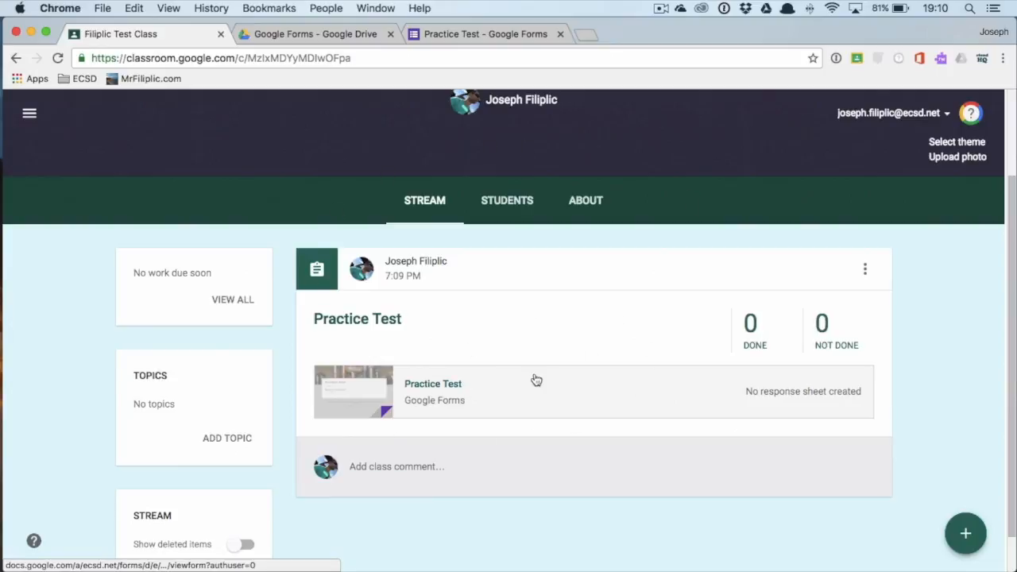
pyautogui.scroll(-1, 535, 379)
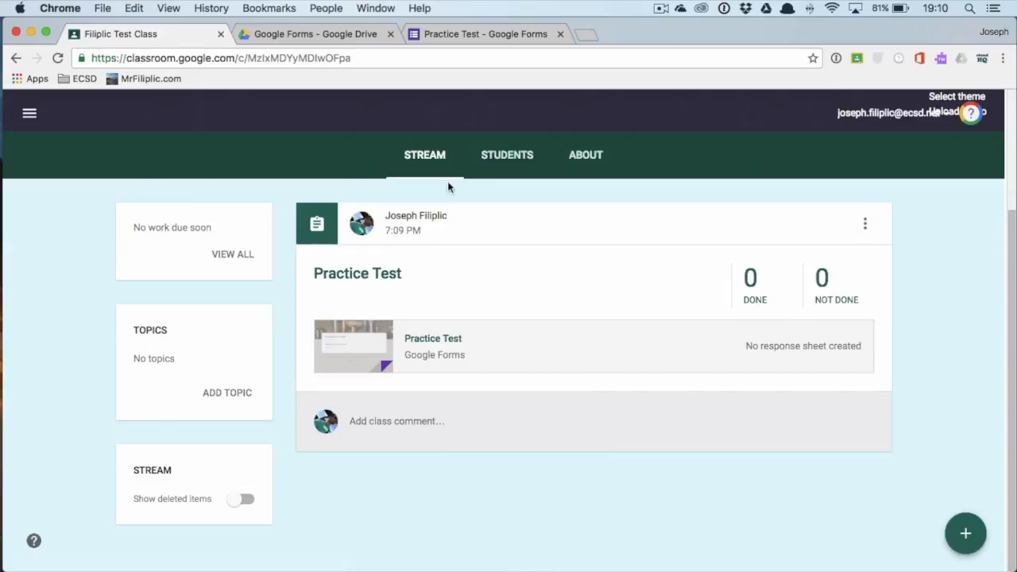
pyautogui.click(432, 338)
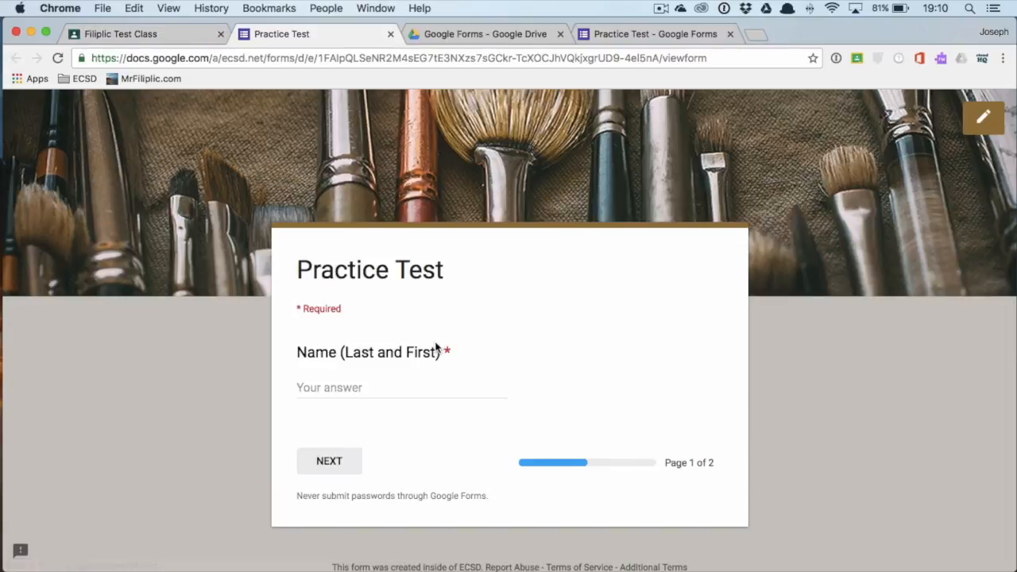